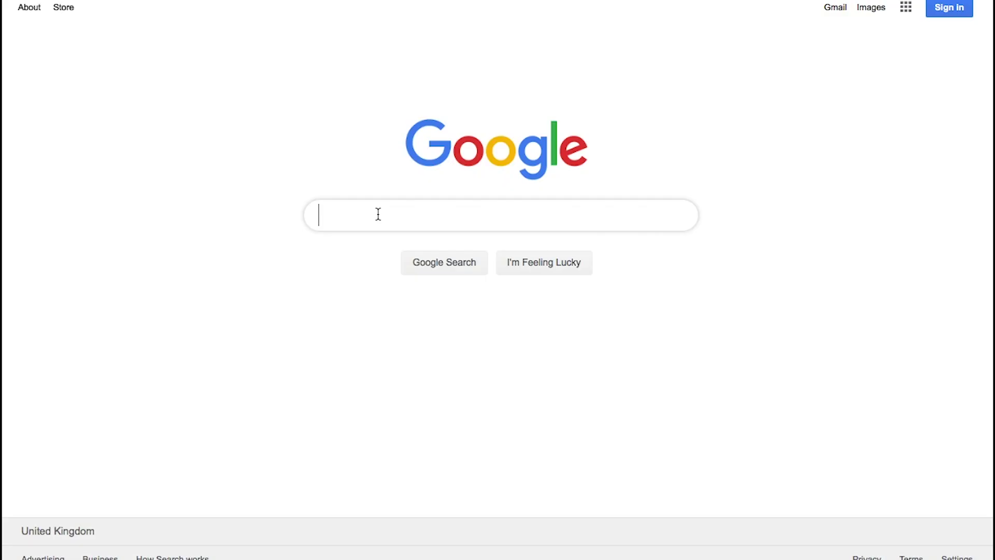
Search Google for "video copilot saber" and open Video Copilot's page about the free Saber plug-in.
type("video ")
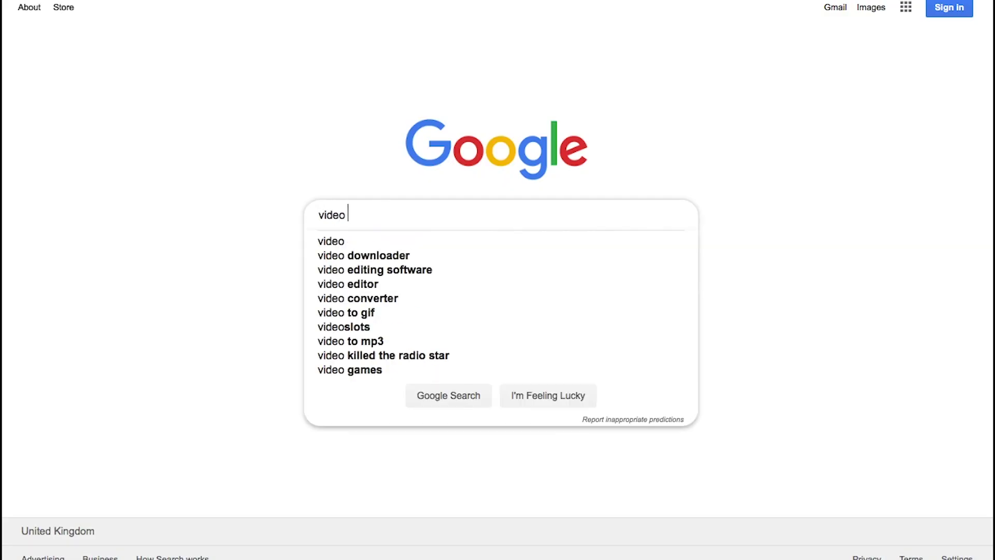
type("copilot saber")
key("Return")
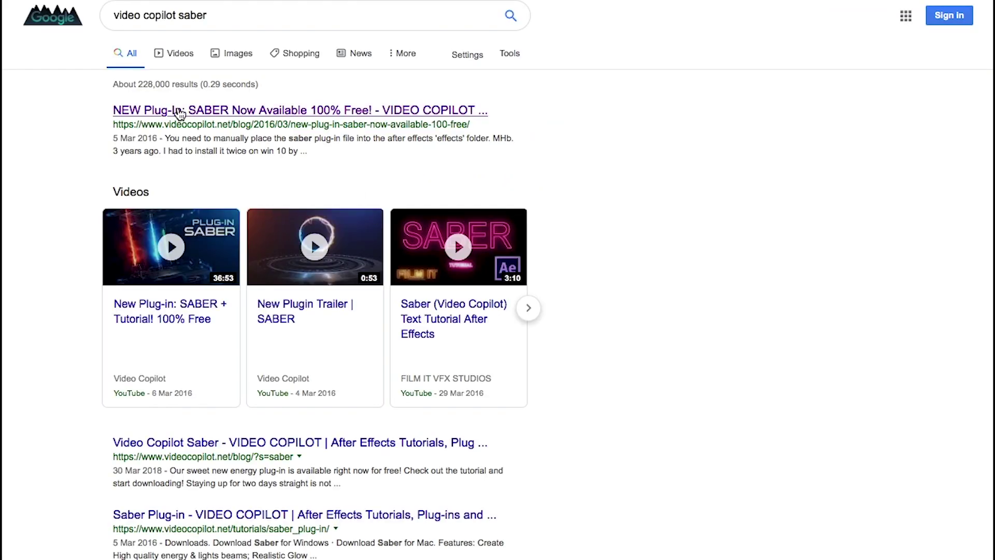
left_click(179, 111)
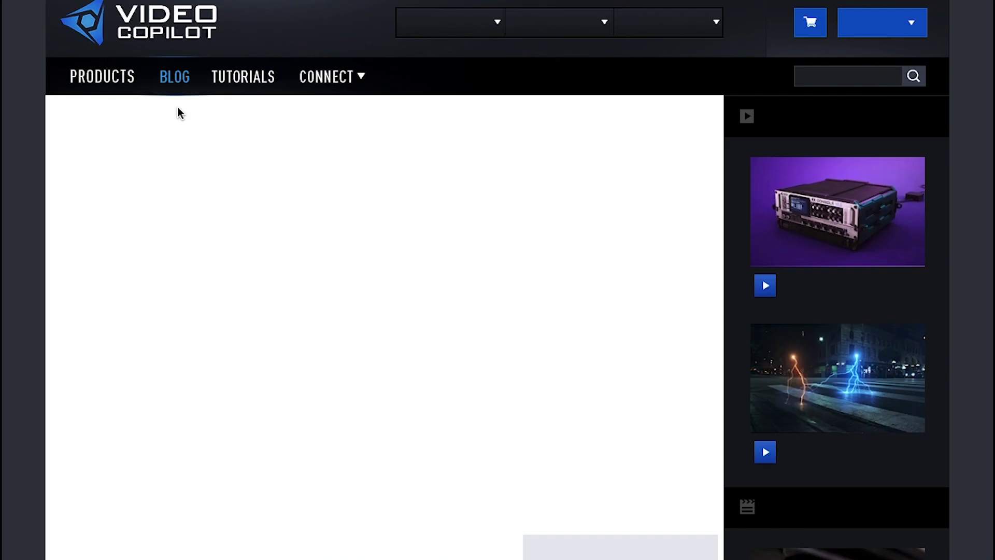
scroll(474, 334, "down", 15)
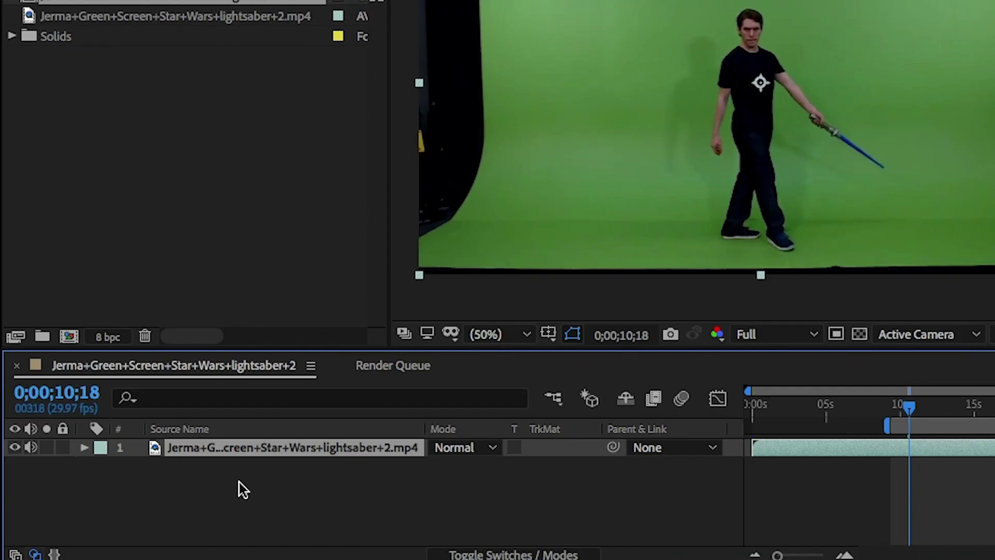
Create a black solid layer at composition size, 1280 x 720 px, above the green-screen footage.
right_click(240, 482)
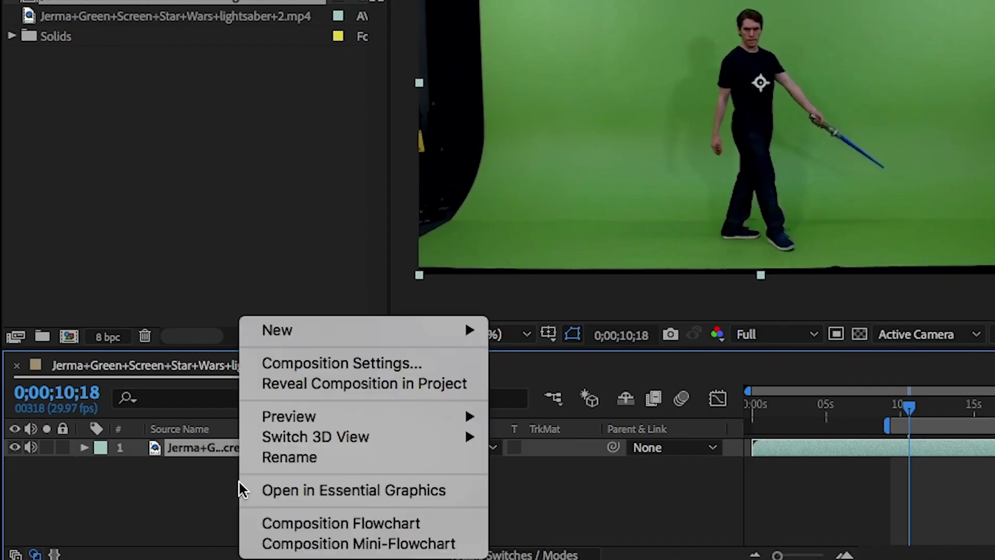
mouse_move(456, 329)
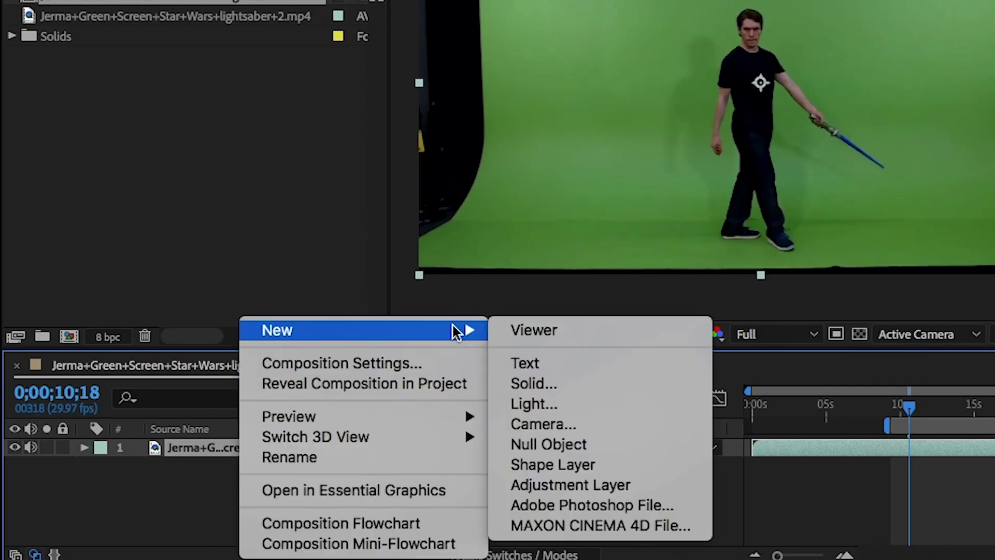
left_click(702, 389)
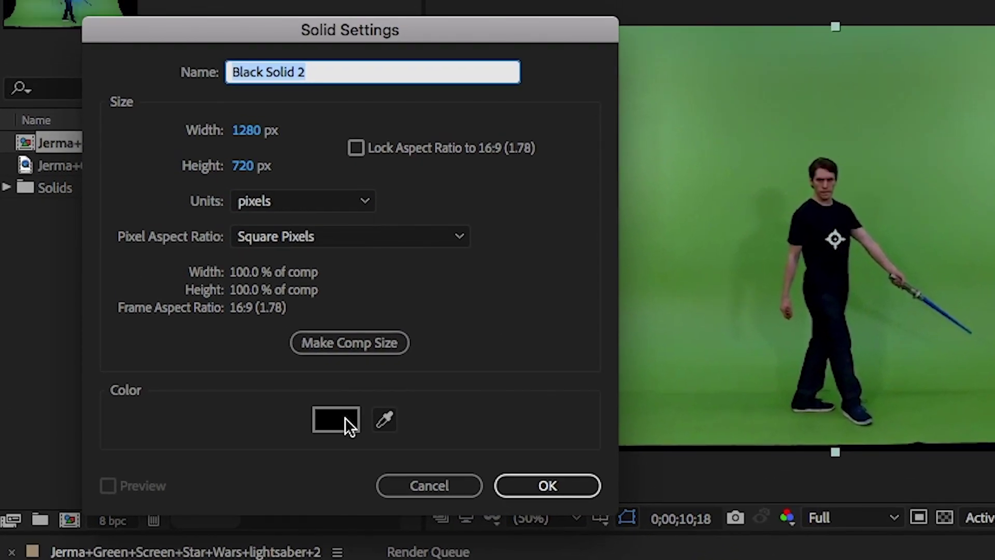
left_click(371, 346)
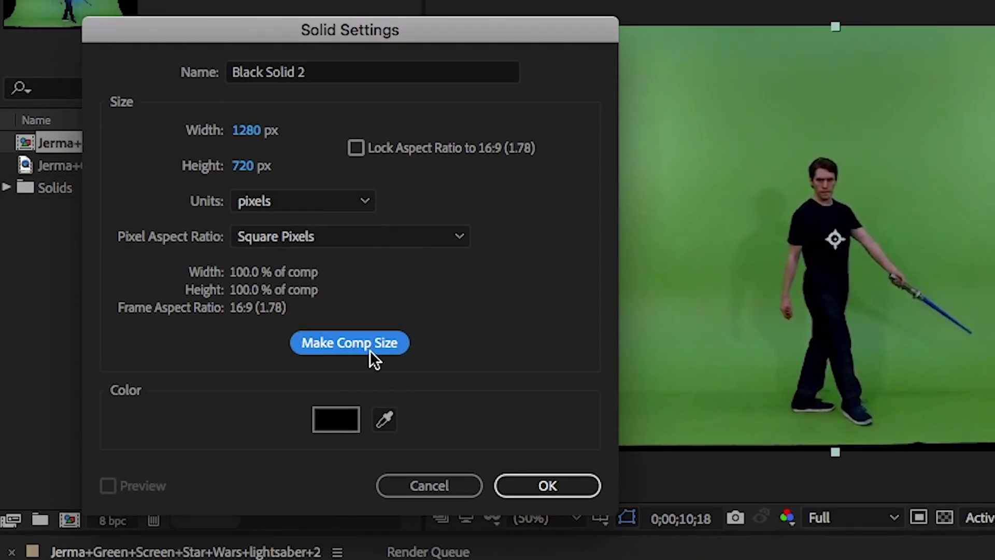
left_click(589, 482)
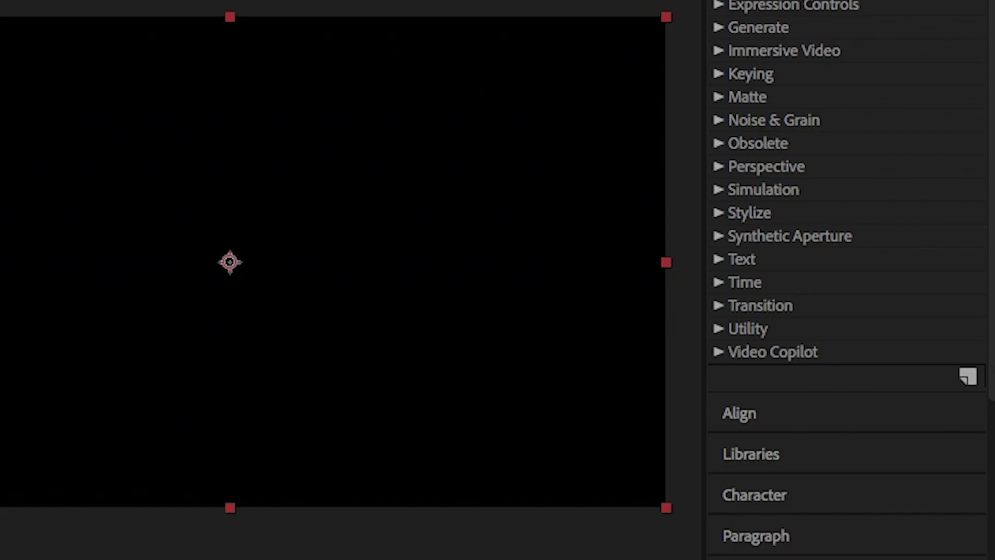
Search the effects for "saber" and apply Video Copilot's Saber effect to the black solid.
scroll(965, 145, "up", 5)
left_click(814, 64)
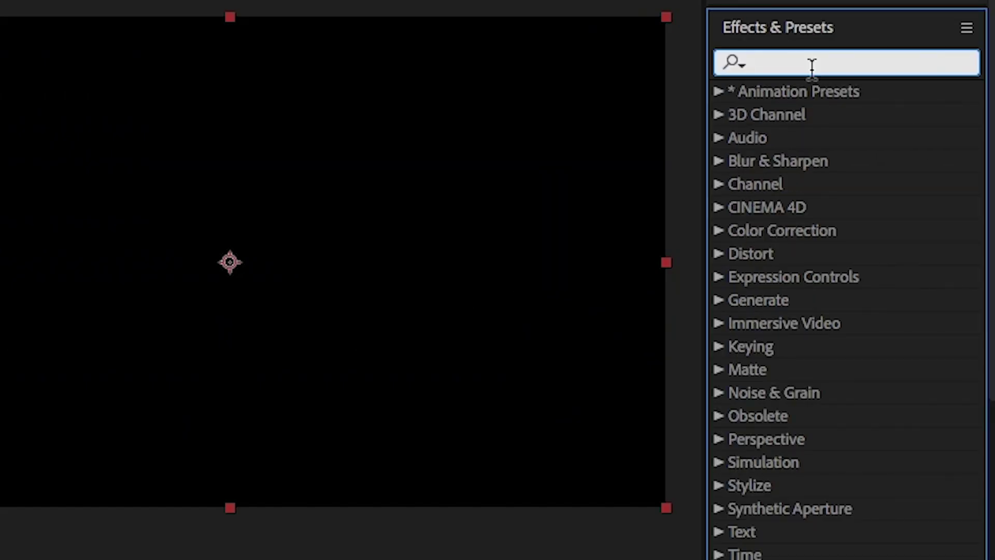
type("saber")
left_click(798, 114)
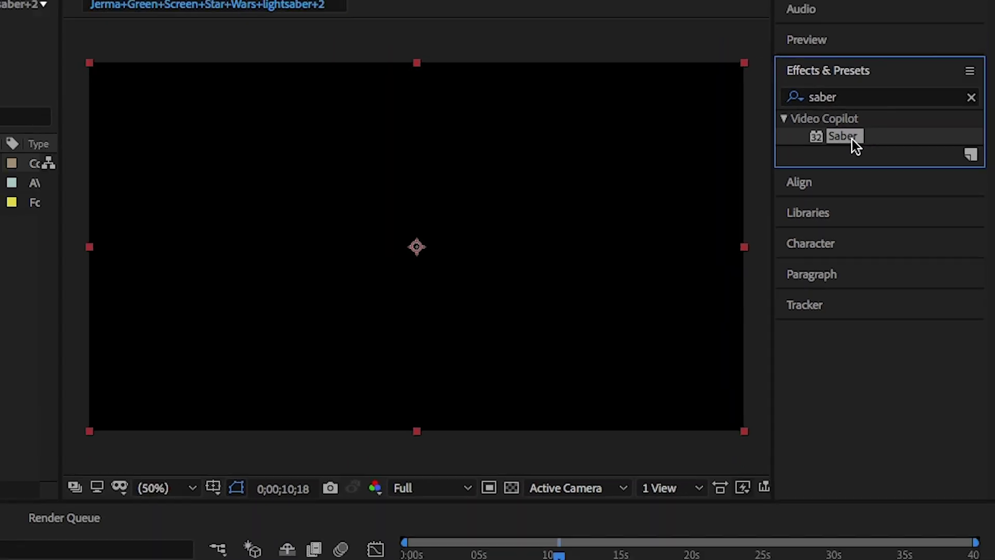
left_click_drag(875, 152, 707, 501)
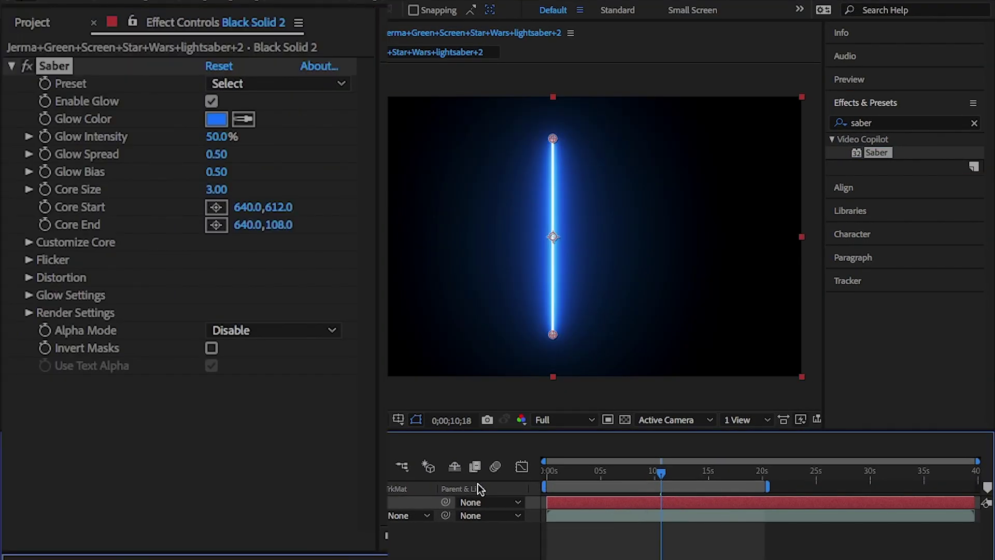
Extend the work area to the end of the composition and set Saber's Composite Settings to Transparent.
left_click_drag(767, 485, 933, 483)
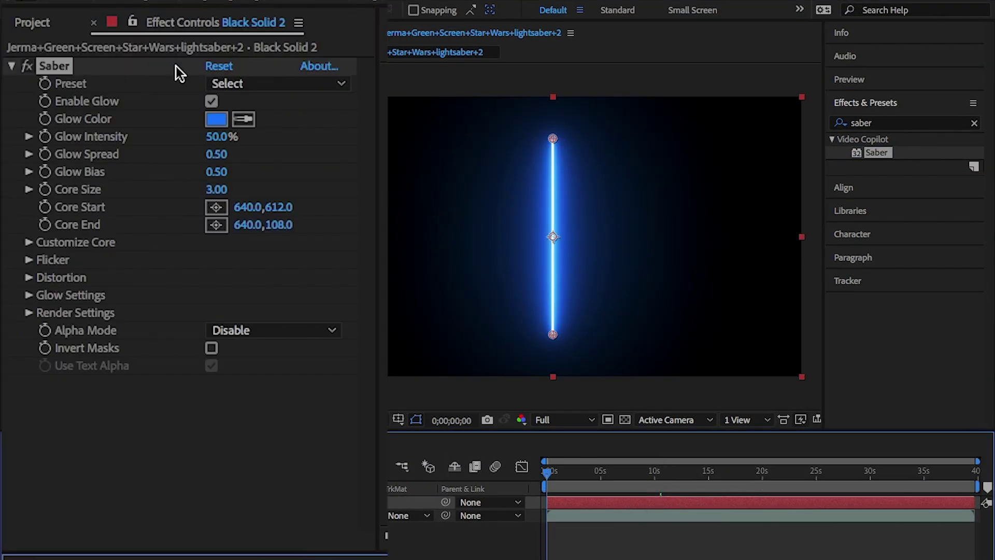
left_click(29, 312)
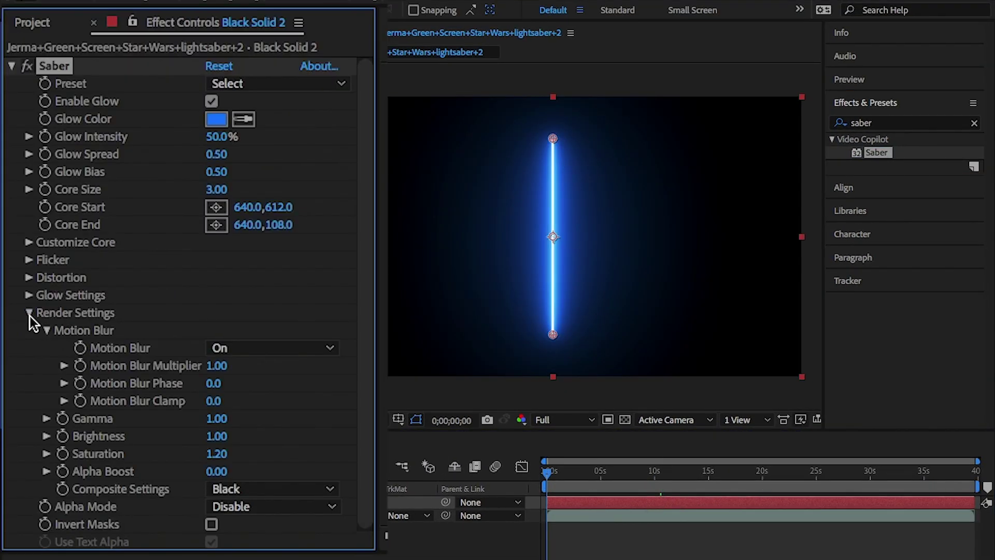
left_click(46, 330)
left_click(290, 418)
left_click(299, 441)
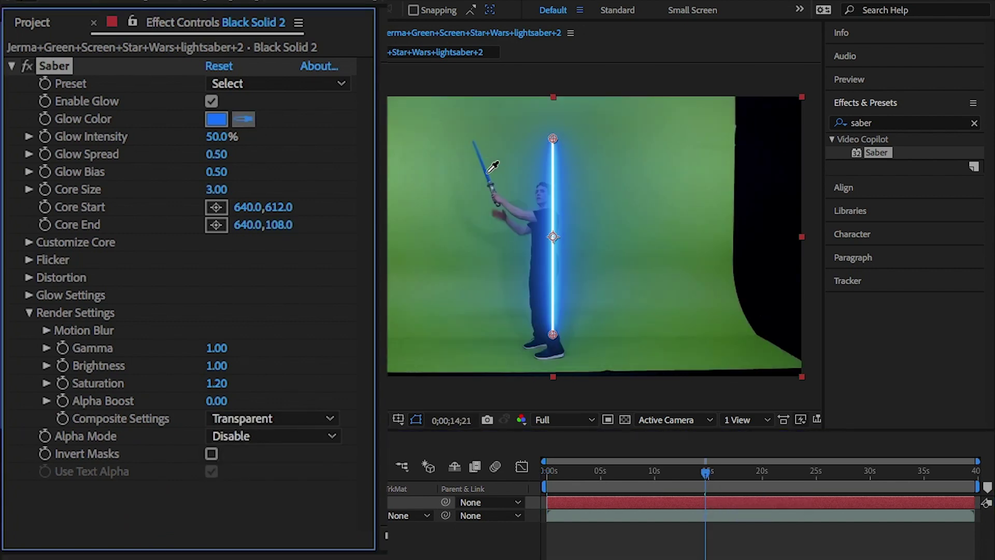
Sample Saber's Glow Color from the blue blade of the prop lightsaber in the footage.
scroll(488, 172, "up", 1)
left_click_drag(440, 169, 487, 303)
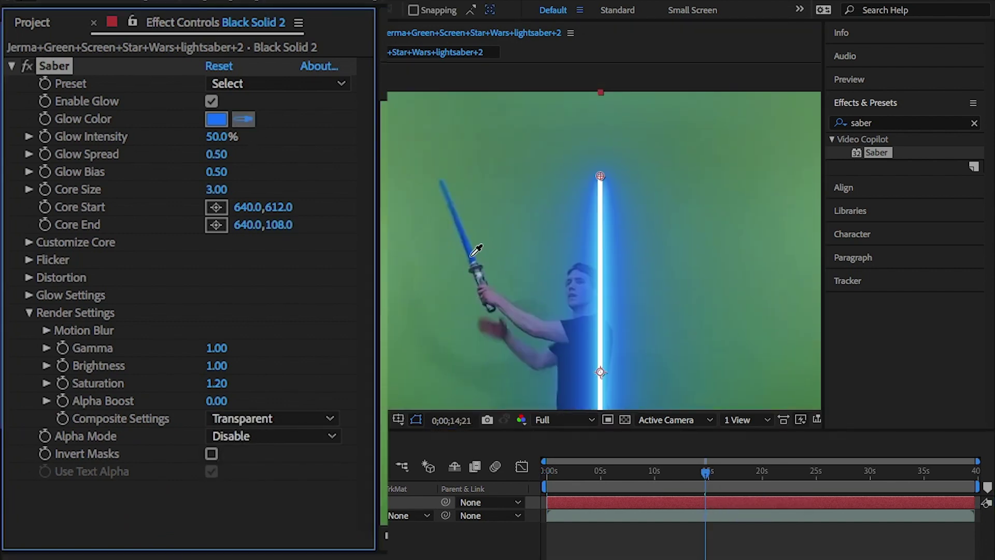
left_click(470, 258)
Try out several Saber presets, including Ghost, Solar Wave and Torch.
left_click(332, 83)
left_click(290, 119)
left_click(340, 82)
left_click(290, 320)
left_click(311, 85)
left_click(290, 401)
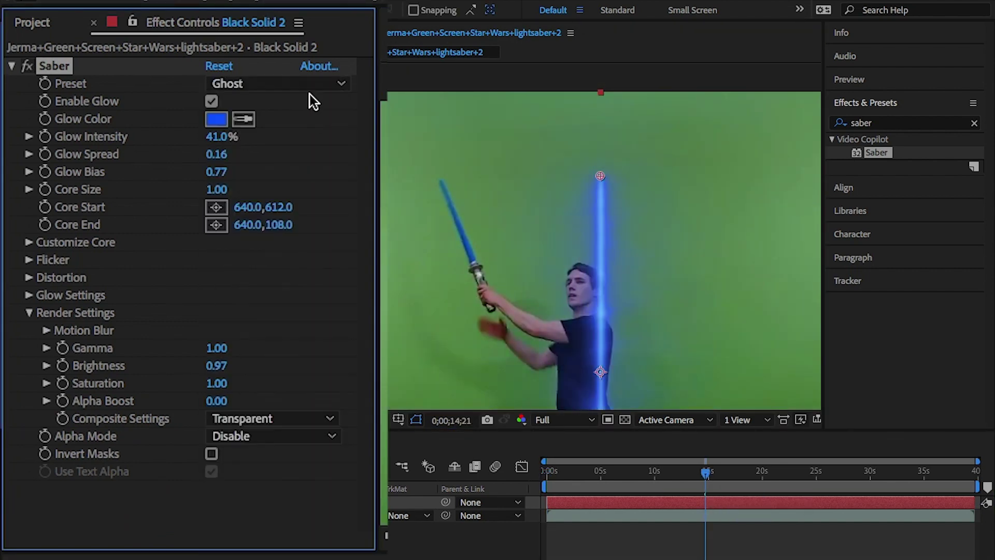
left_click(311, 85)
scroll(296, 269, "down", 10)
left_click(290, 539)
left_click(311, 84)
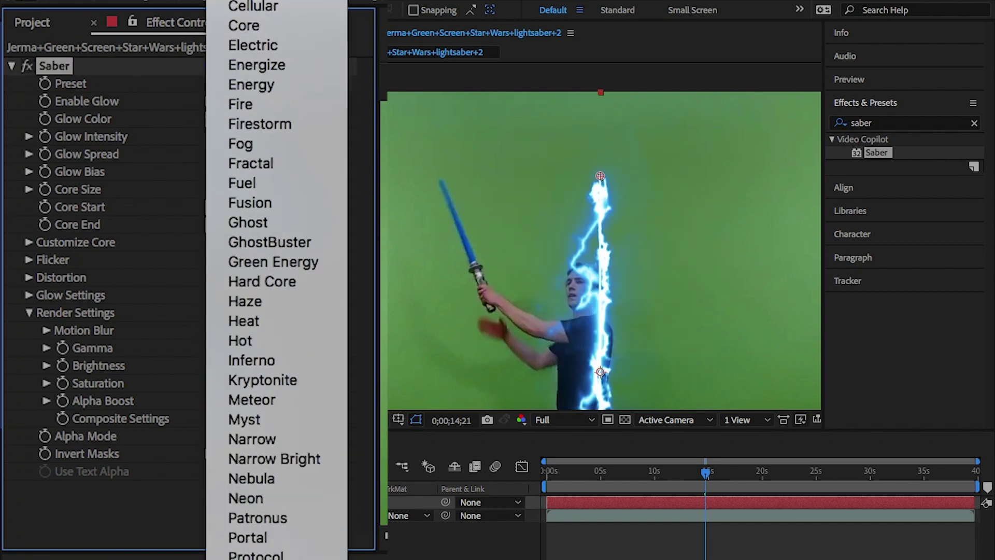
left_click(275, 554)
left_click(320, 84)
scroll(277, 321, "down", 10)
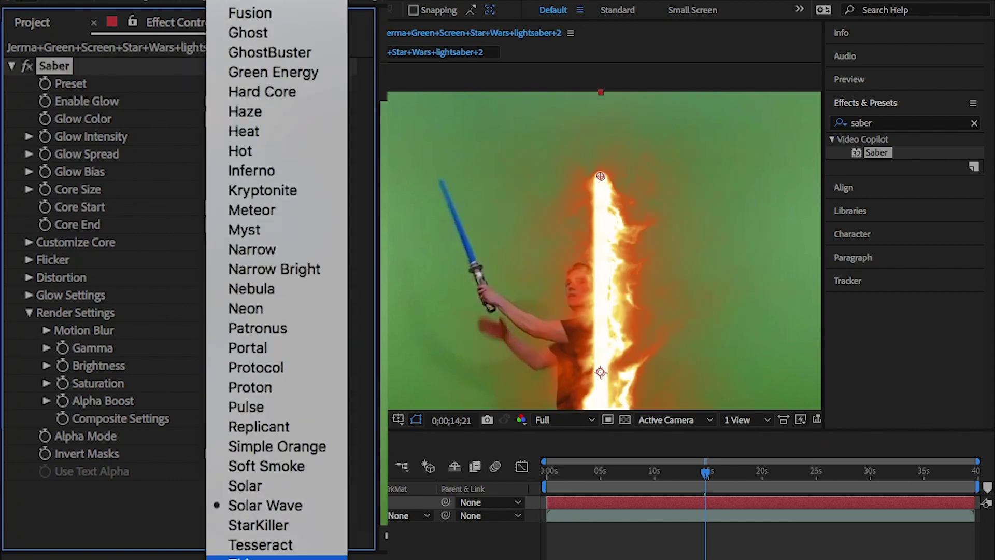
left_click(276, 557)
Apply the Default Saber preset and set the Glow Intensity to 70%.
left_click(319, 83)
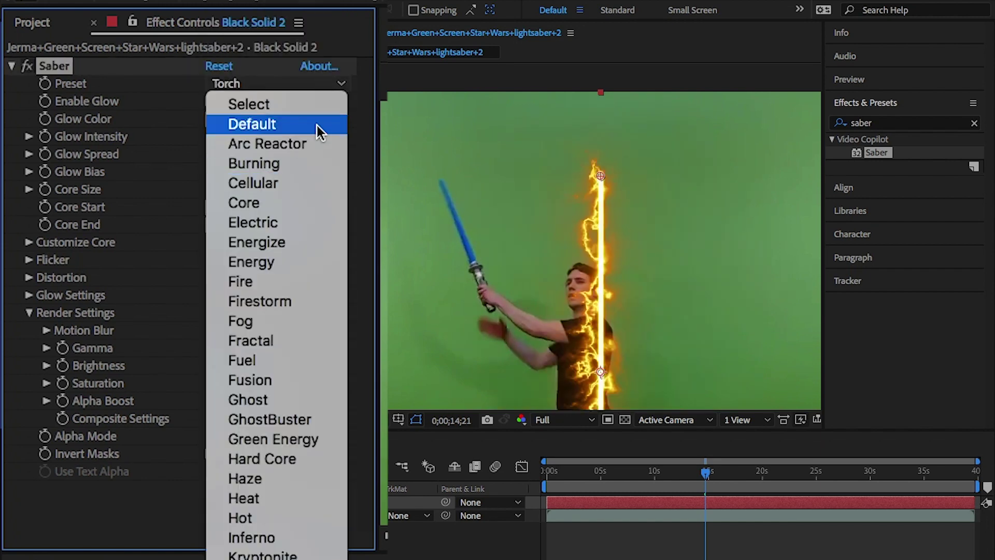
left_click(317, 126)
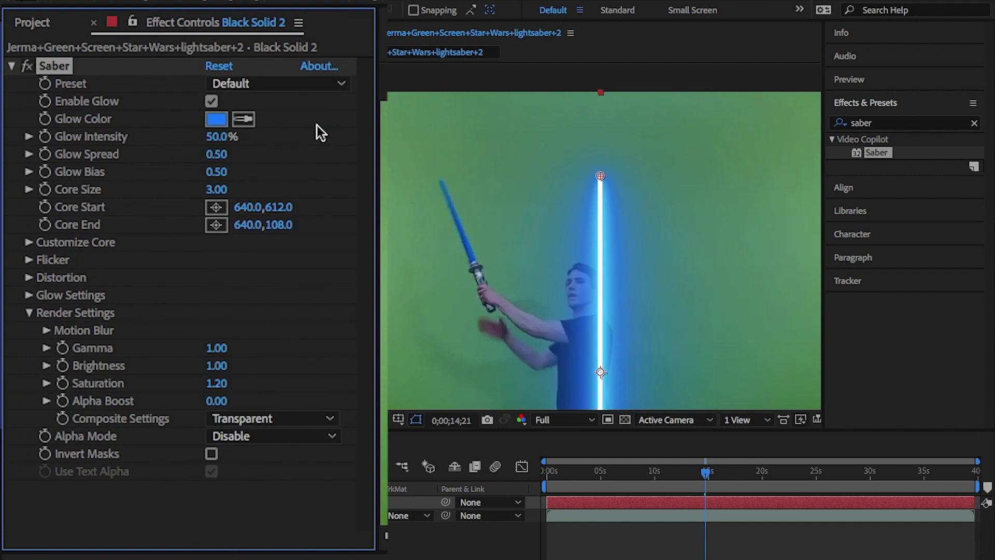
left_click(28, 260)
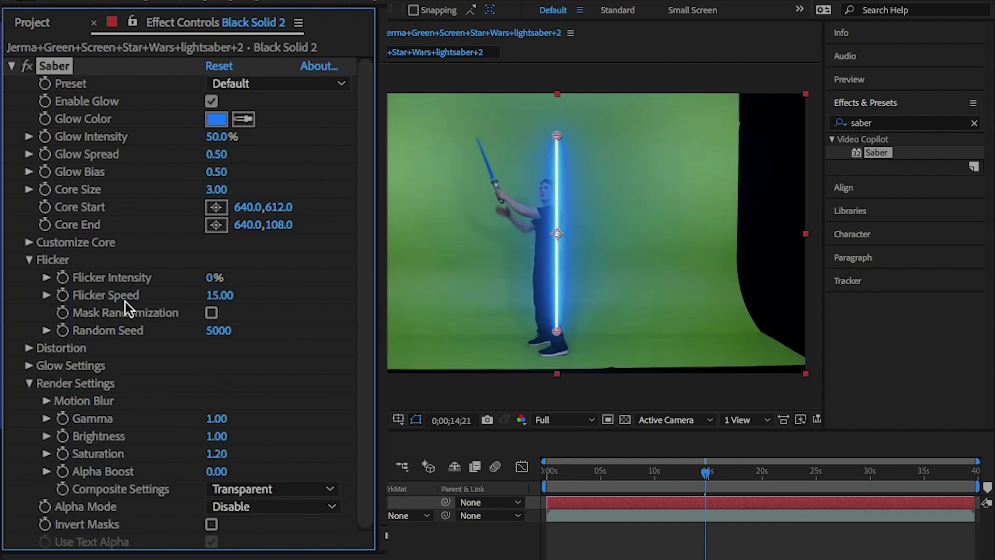
left_click(219, 137)
type("70")
key("Return")
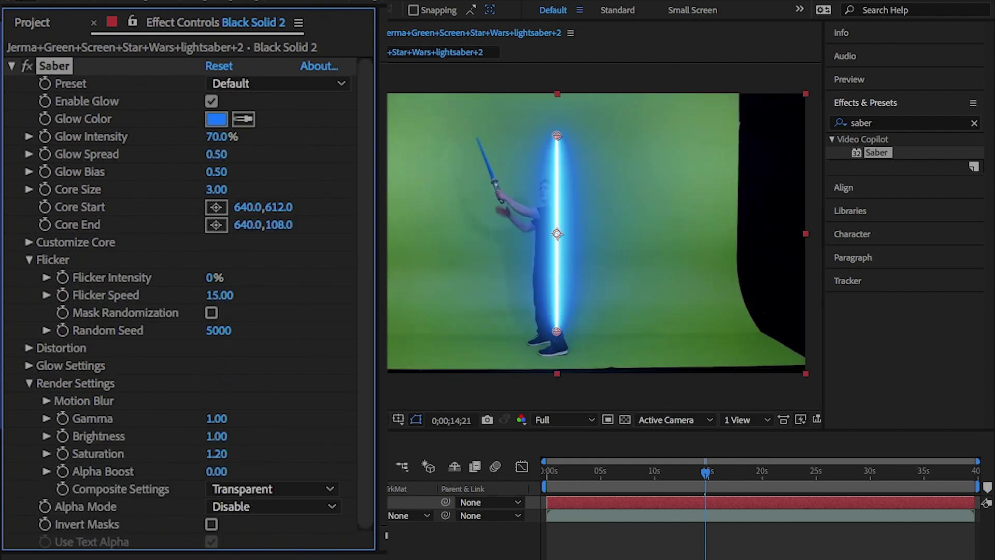
Increase the Flicker Intensity of the Saber effect.
left_click_drag(214, 278, 306, 278)
key("Return")
left_click(29, 260)
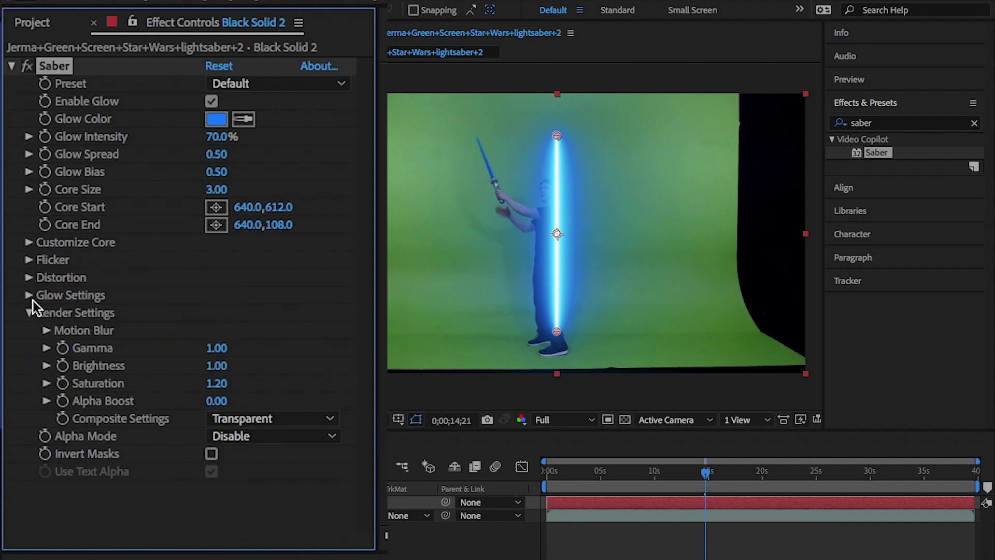
Adjust the Glow 1 Size in Saber's glow settings.
left_click(28, 313)
left_click(30, 295)
scroll(31, 298, "down", 1)
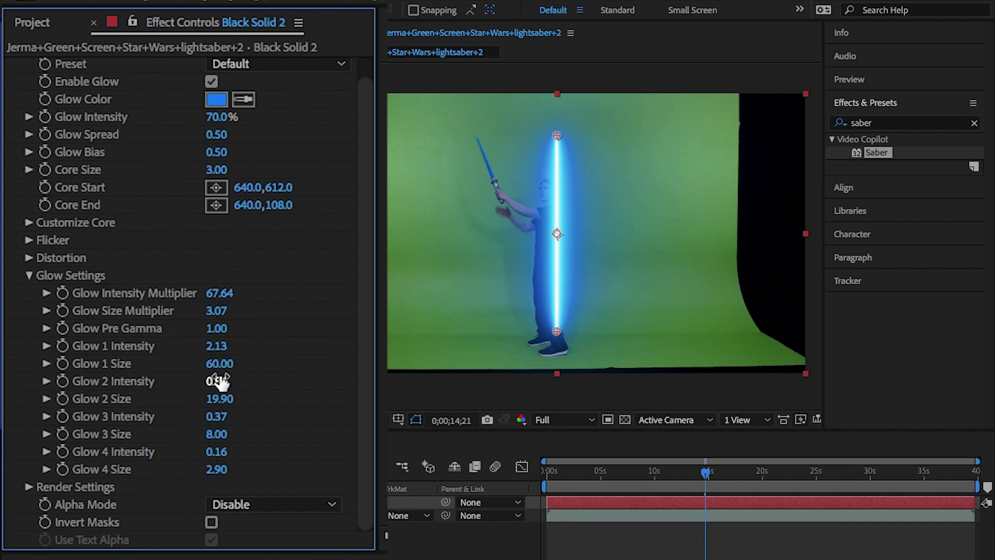
mouse_move(221, 365)
left_mouse_down()
mouse_move(382, 379)
mouse_move(5, 376)
mouse_move(236, 369)
left_mouse_up()
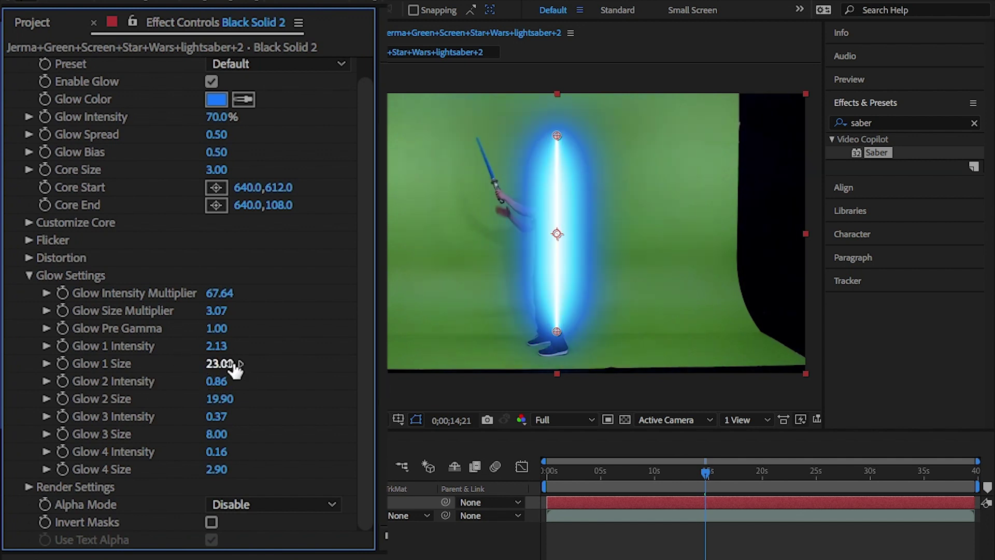
left_click(29, 275)
Set Saber's Motion Blur Multiplier to 0.5 in the render settings.
left_click(29, 313)
left_click(46, 329)
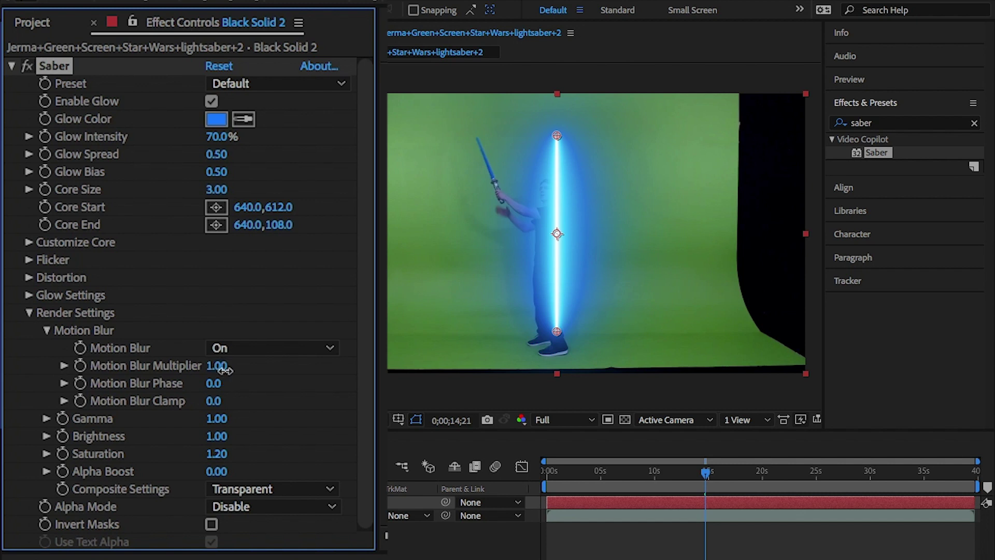
type("0.5")
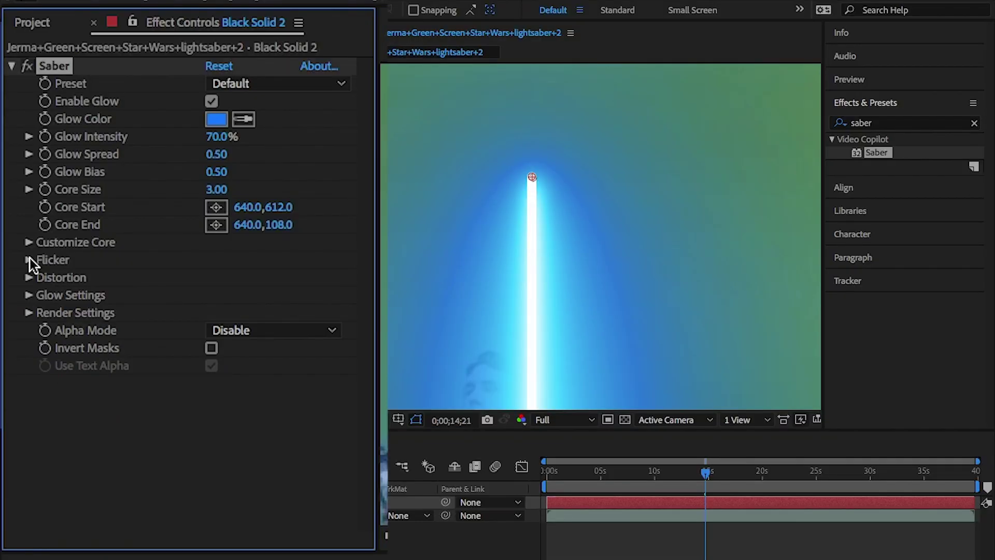
Customize the Saber core by setting its Start Roundness to 1.10.
left_click(28, 242)
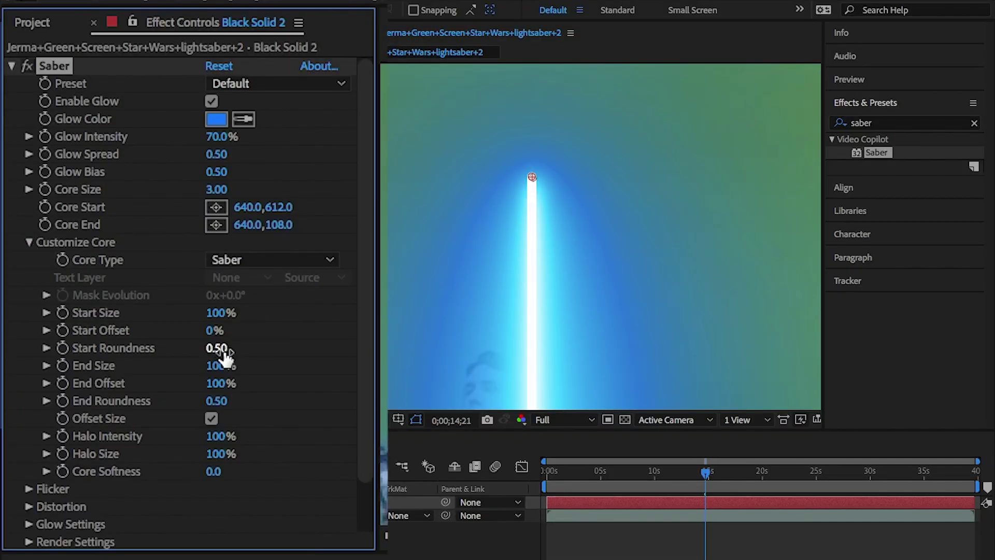
left_click_drag(224, 350, 282, 351)
key("Return")
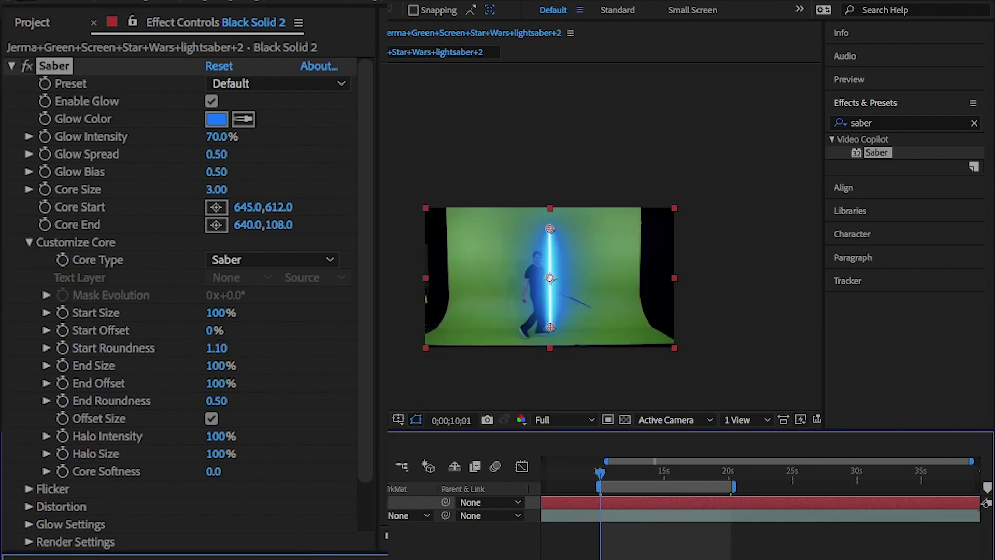
Enable keyframing for Core Start and Core End at 0;00;10;01.
key("period")
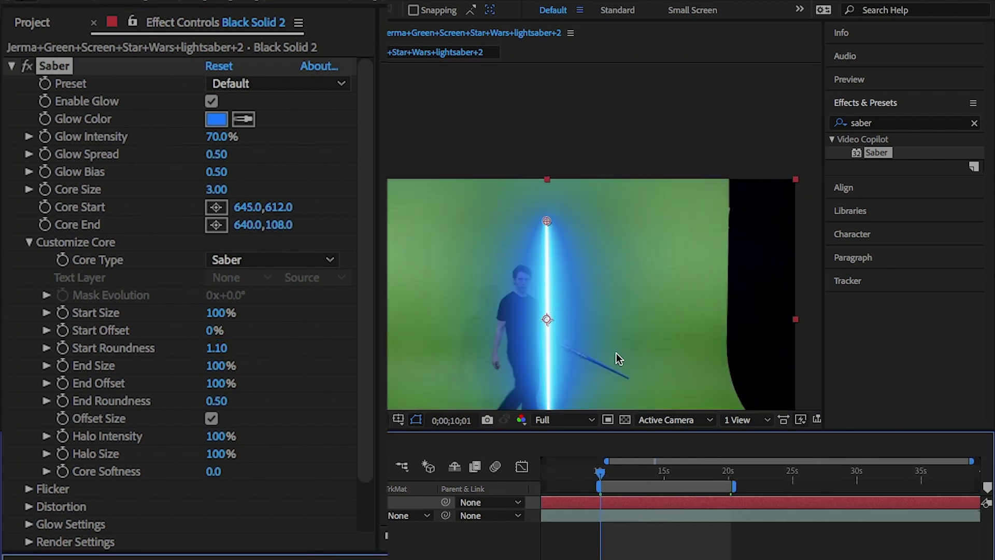
left_click_drag(580, 386, 570, 318)
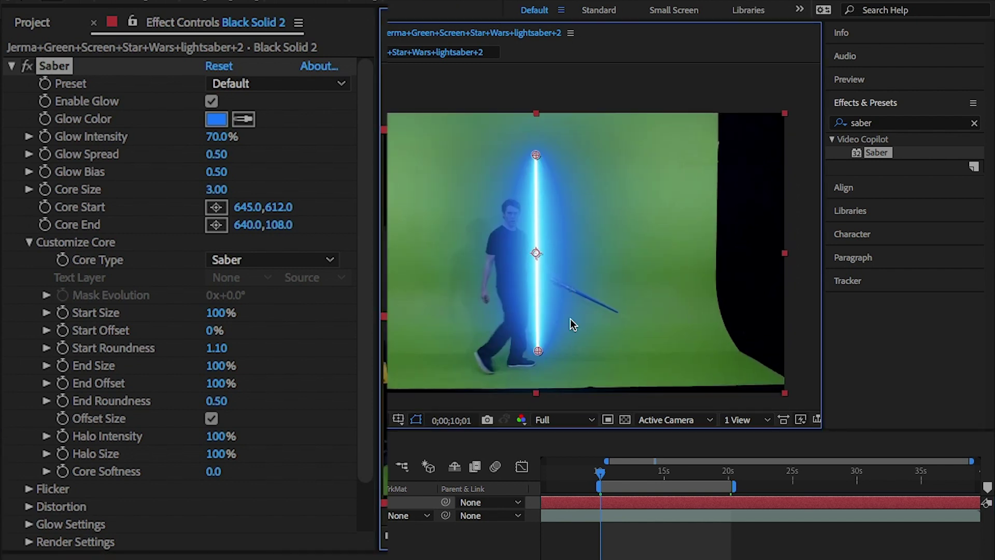
left_click(46, 210)
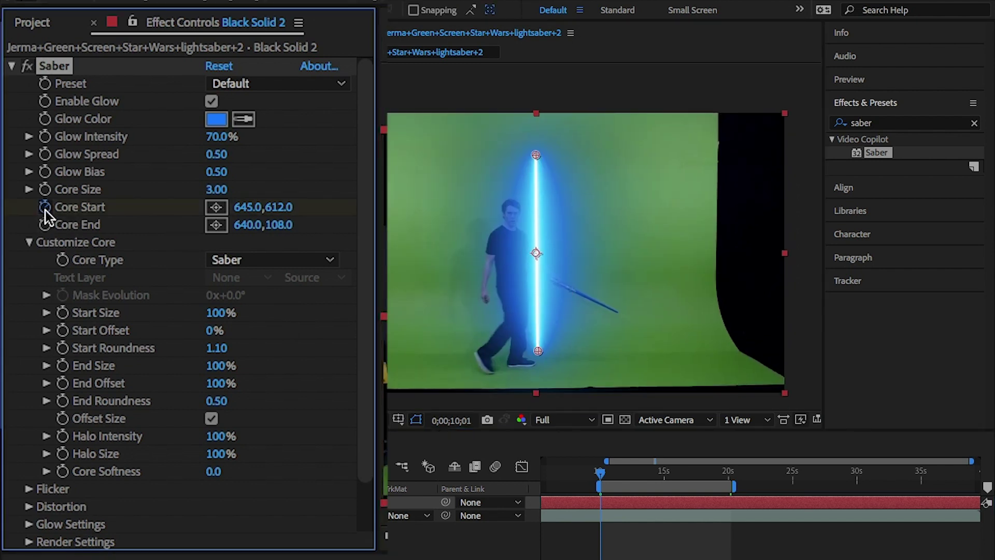
left_click(45, 225)
Align the glowing beam with the prop blade, placing Core Start at the hilt (739, 458) and Core End at the tip (861, 518).
left_click_drag(538, 352, 575, 291)
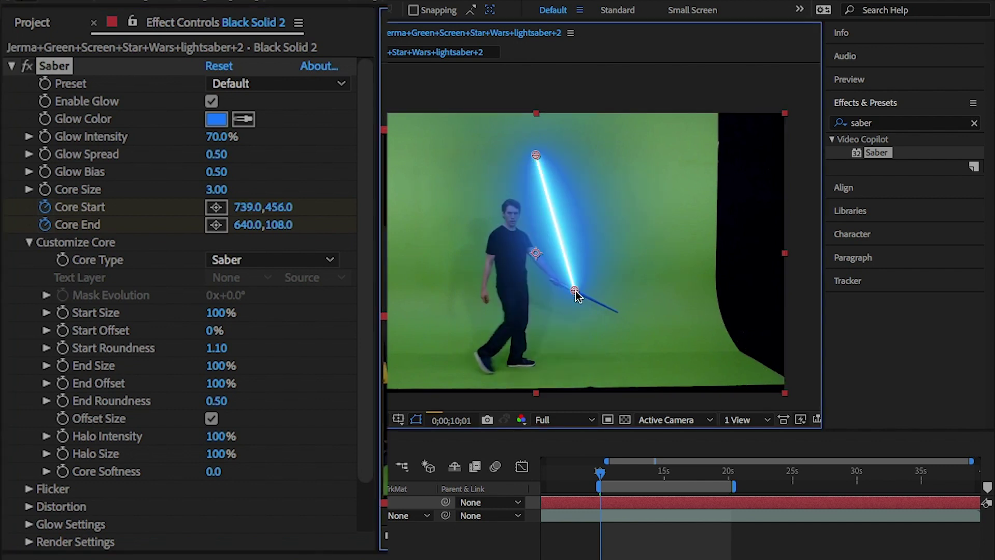
left_click_drag(537, 155, 620, 313)
left_click_drag(542, 263, 548, 267)
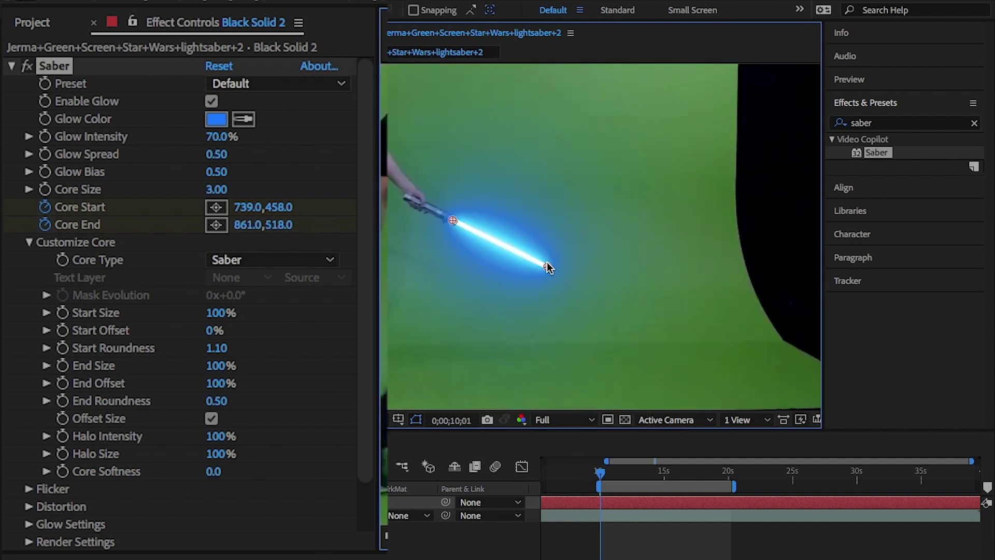
Realign Core Start with the hilt and Core End with the blade tip at 0;00;10;05 and 0;00;10;10.
key("Page_Down")
key("Page_Down")
key("Page_Down")
key("Page_Down")
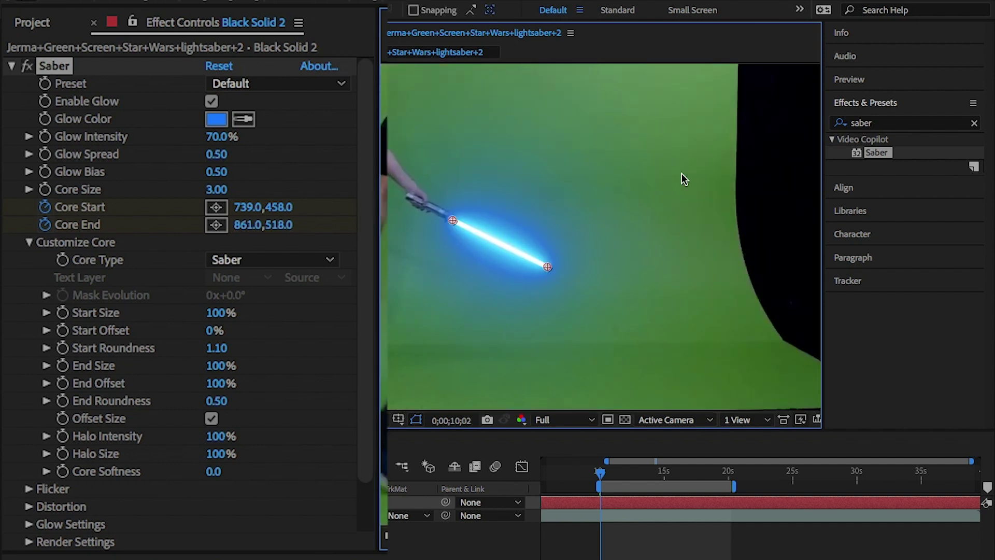
mouse_move(454, 220)
left_mouse_down()
mouse_move(483, 225)
mouse_move(469, 222)
left_mouse_up()
left_click_drag(548, 267, 548, 261)
key("Page_Down")
key("Page_Down")
key("Page_Down")
key("Page_Down")
key("Page_Down")
left_click_drag(469, 222, 471, 218)
left_click_drag(549, 262, 552, 265)
Refit the beam to the prop blade at 0;00;10;15, with Core Start (774, 457) and Core End (873, 521), and five frames further on.
key("Page_Down")
key("Page_Down")
key("Page_Down")
key("Page_Down")
key("Page_Down")
mouse_move(471, 219)
left_mouse_down()
mouse_move(486, 223)
mouse_move(479, 221)
left_mouse_up()
left_click_drag(552, 266, 557, 269)
key("Page_Down")
key("Page_Down")
key("Page_Down")
key("Page_Down")
key("Page_Down")
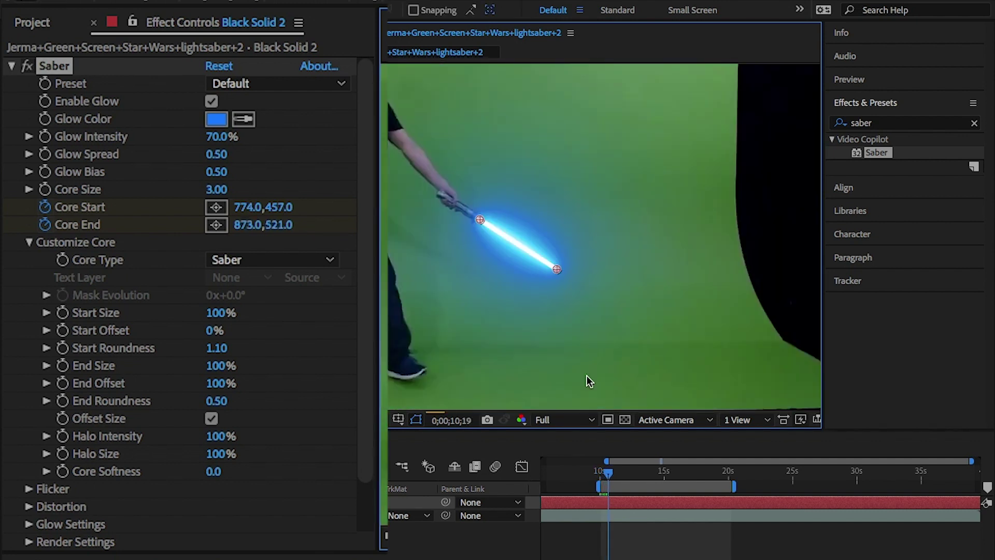
left_click_drag(479, 219, 495, 219)
mouse_move(556, 269)
left_mouse_down()
mouse_move(540, 273)
mouse_move(564, 265)
left_mouse_up()
Keyframe both core points on the prop blade at 0;00;10;25 and 0;00;11;00, with Core Start at (820, 444) on the latter frame.
key("Page_Down")
key("Page_Down")
key("Page_Down")
key("Page_Down")
key("Page_Down")
left_click_drag(495, 219, 508, 216)
left_click_drag(564, 265, 579, 256)
key("Page_Down")
key("Page_Down")
key("Page_Down")
key("Page_Down")
key("Page_Down")
left_click_drag(508, 216, 515, 209)
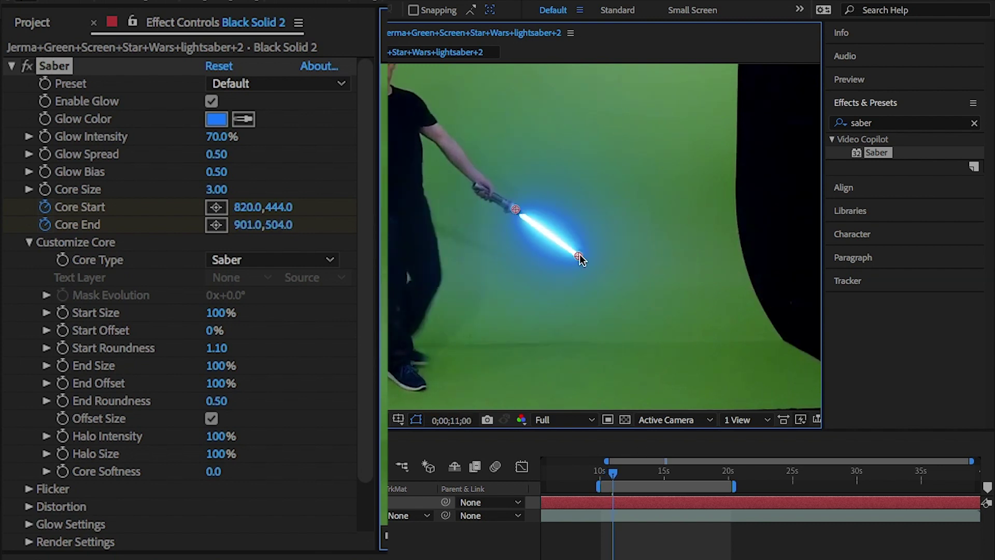
left_click_drag(579, 256, 585, 252)
Continue matching the beam to the moving prop blade at 0;00;11;05 and 0;00;11;10.
key("Page_Down")
key("Page_Down")
key("Page_Down")
key("Page_Down")
key("Page_Down")
left_click_drag(515, 209, 526, 212)
left_click_drag(585, 252, 602, 245)
key("Page_Down")
key("Page_Down")
key("Page_Down")
key("Page_Down")
key("Page_Down")
left_click_drag(526, 212, 545, 205)
Follow the prop with the core points at 0;00;11;15 and 0;00;11;25, placing Core Start at (892, 455) on the last frame.
key("Page_Down")
key("Page_Down")
key("Page_Down")
key("Page_Down")
key("Page_Down")
left_click_drag(600, 246, 633, 254)
key("Page_Down")
key("Page_Down")
key("Page_Down")
key("Page_Down")
key("Page_Down")
key("Page_Down")
key("Page_Down")
key("Page_Down")
key("Page_Down")
key("Page_Down")
left_click_drag(555, 206, 572, 218)
left_click_drag(633, 254, 638, 258)
Adjust the core points at 0;00;12;00 and five frames further on, ending with Core Start (902, 483) and Core End (996, 545).
key("Page_Down")
key("Page_Down")
key("Page_Down")
key("Page_Down")
key("Page_Down")
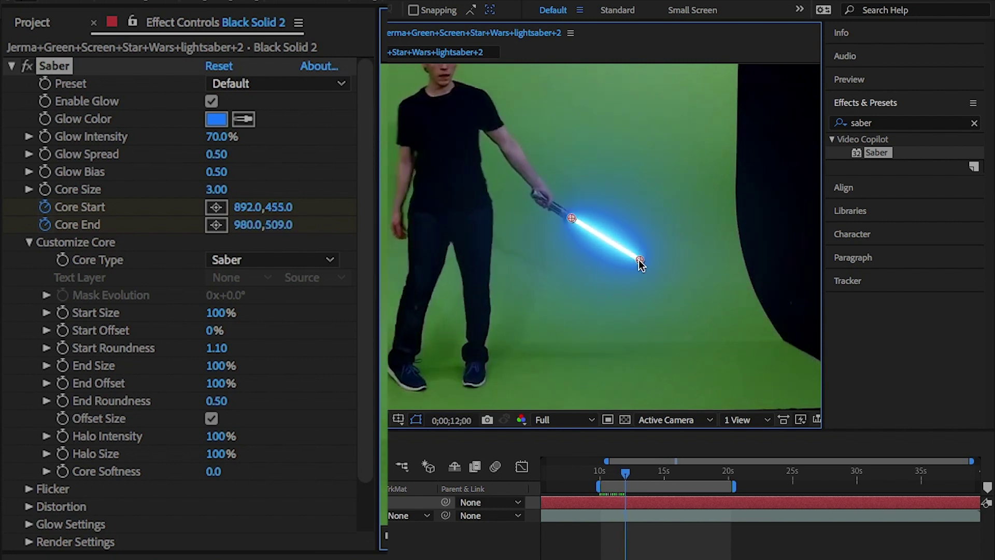
left_click_drag(571, 218, 577, 221)
key("Page_Down")
key("Page_Down")
key("Page_Down")
key("Page_Down")
key("Page_Down")
left_click_drag(641, 260, 653, 288)
left_click_drag(576, 220, 580, 242)
Reduce the preview resolution to Quarter and move Core End to the blade tip at 0;00;12;10.
key("Page_Down")
key("Page_Down")
key("Page_Down")
key("Page_Down")
key("Page_Down")
key("ctrl+alt+shift+j")
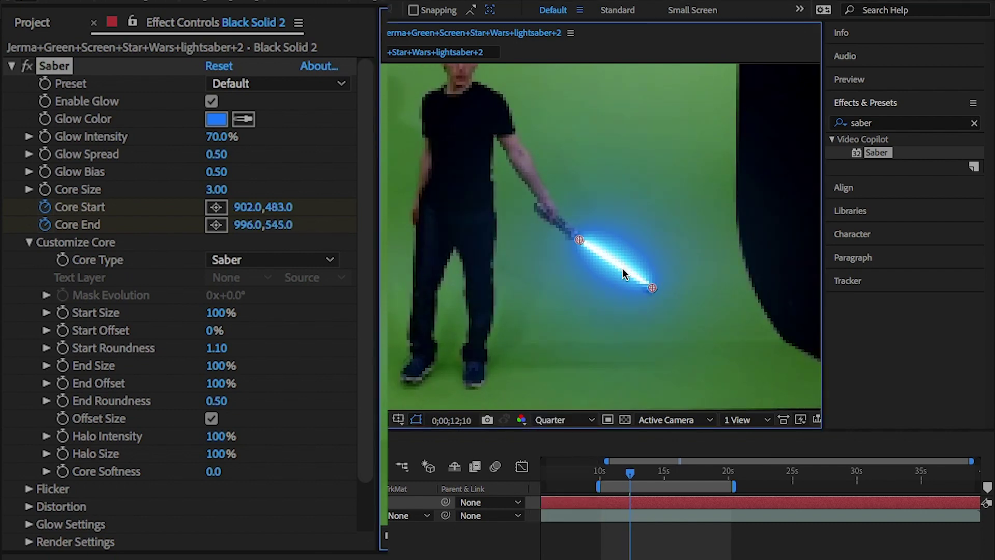
left_click_drag(652, 287, 653, 298)
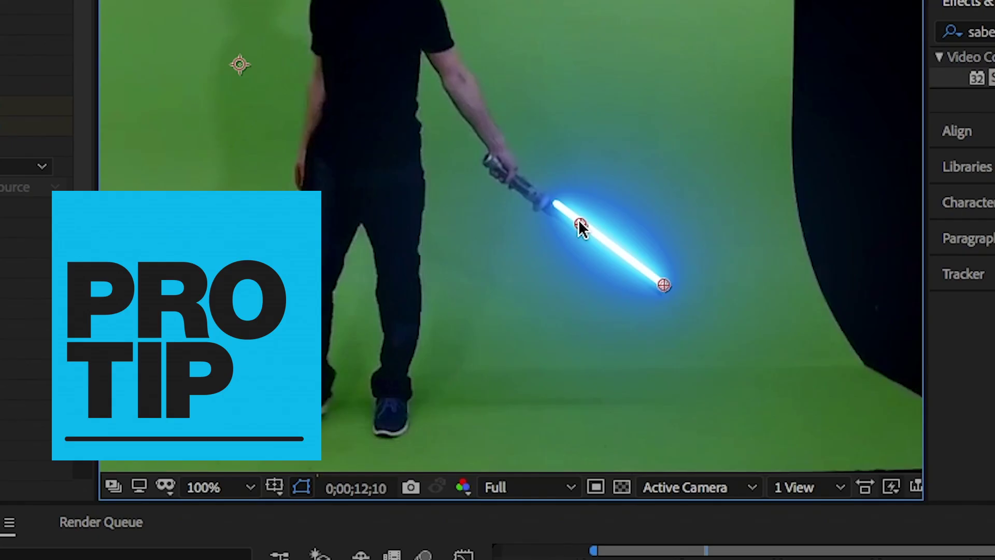
Set the composition viewer's resolution from Full to Quarter and move Core Start onto the prop's hilt at 0;00;12;10.
left_click(544, 487)
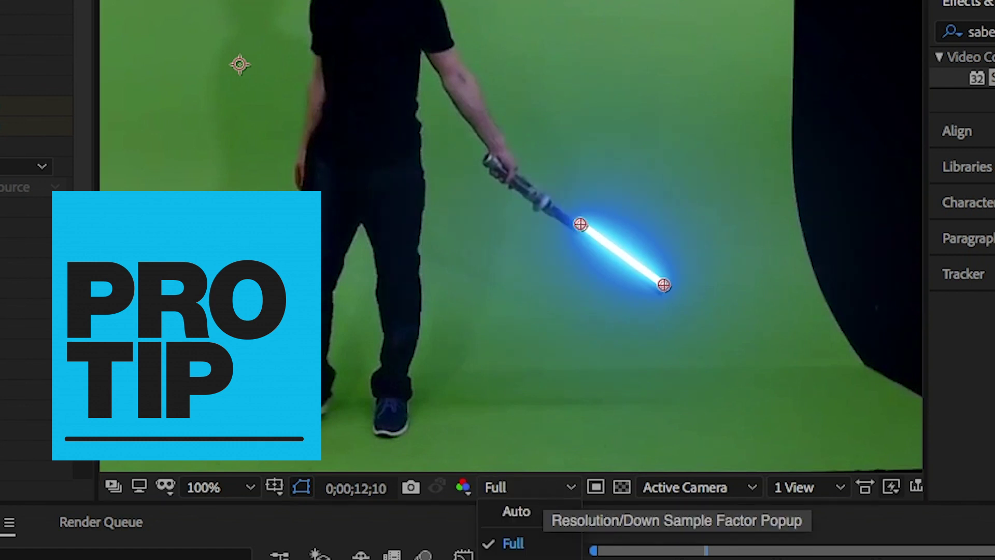
left_click(513, 559)
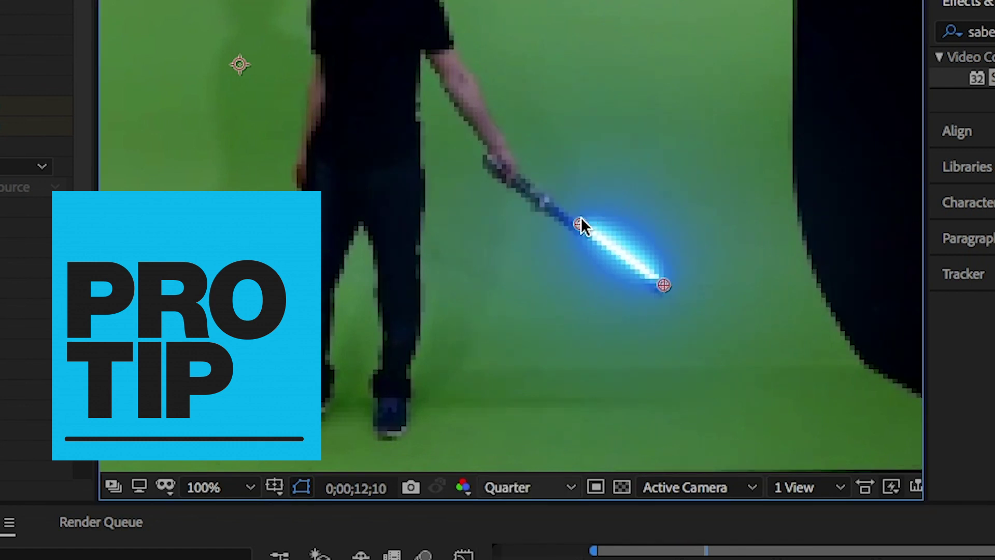
left_click_drag(579, 222, 552, 208)
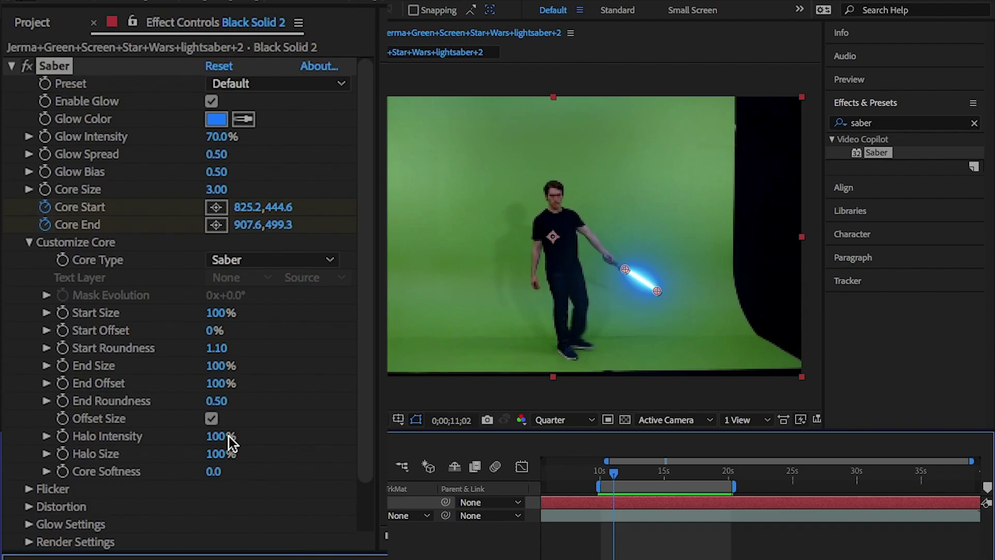
Set the Saber core's End Roundness to 1.10.
left_click(217, 402)
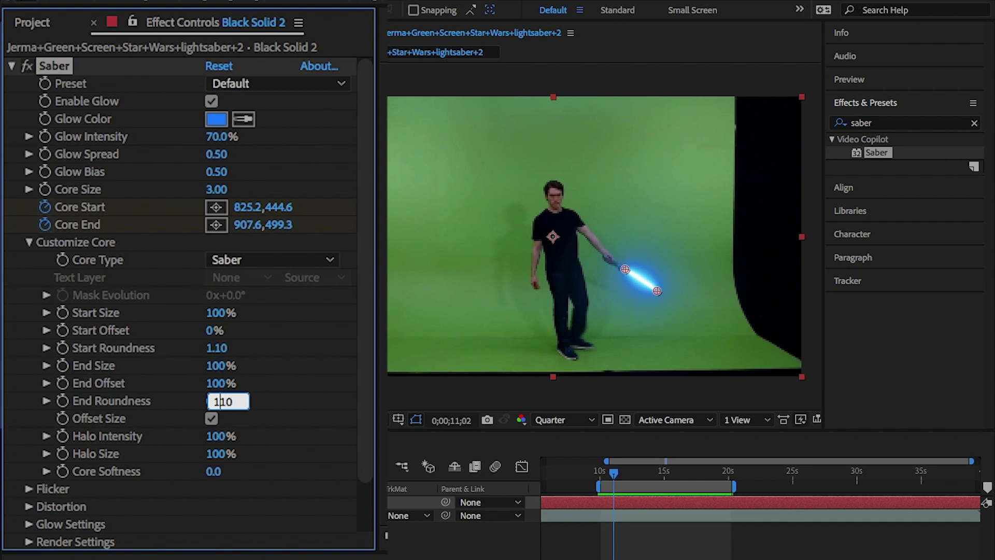
type("1.10")
key("Return")
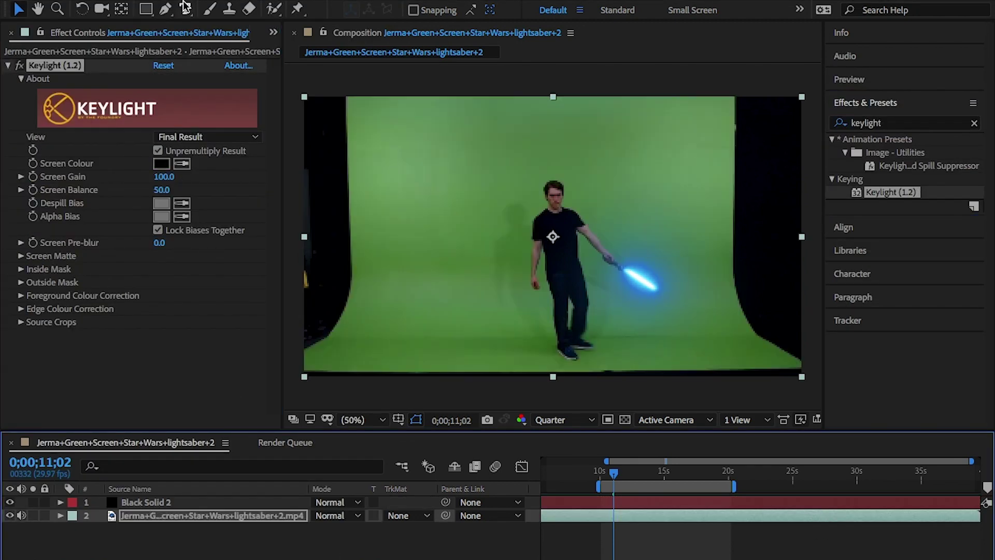
Draw a Pen mask on the footage layer around the actor and green backdrop, leaving out the dark studio edges.
left_click(165, 8)
left_click(364, 105)
left_click_drag(361, 318, 361, 330)
left_click(326, 386)
left_click(785, 386)
left_click(738, 324)
left_click_drag(723, 199, 724, 171)
left_click(726, 81)
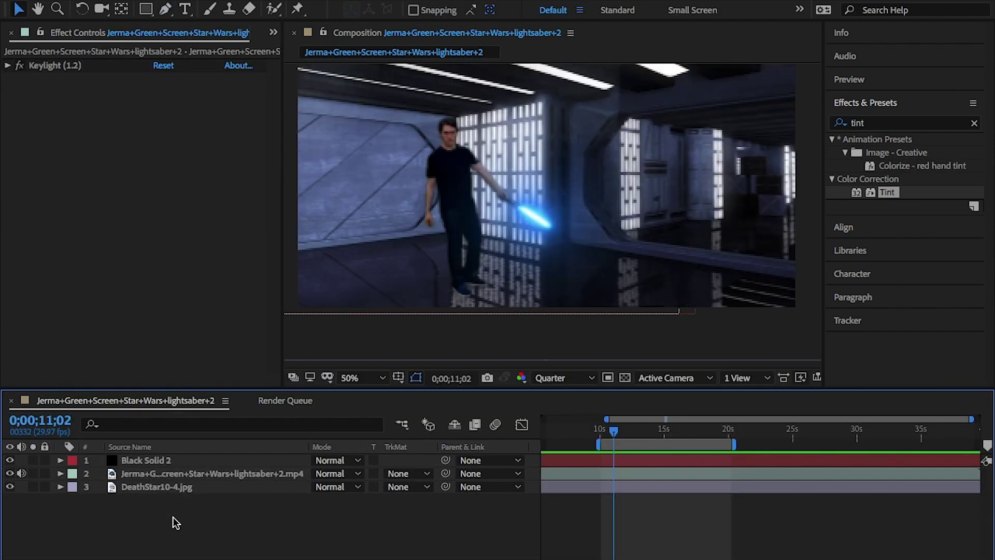
Create a 1280 x 720 px solid with its color sampled from the lightsaber's blue glow.
right_click(173, 522)
left_click(495, 456)
left_click(256, 355)
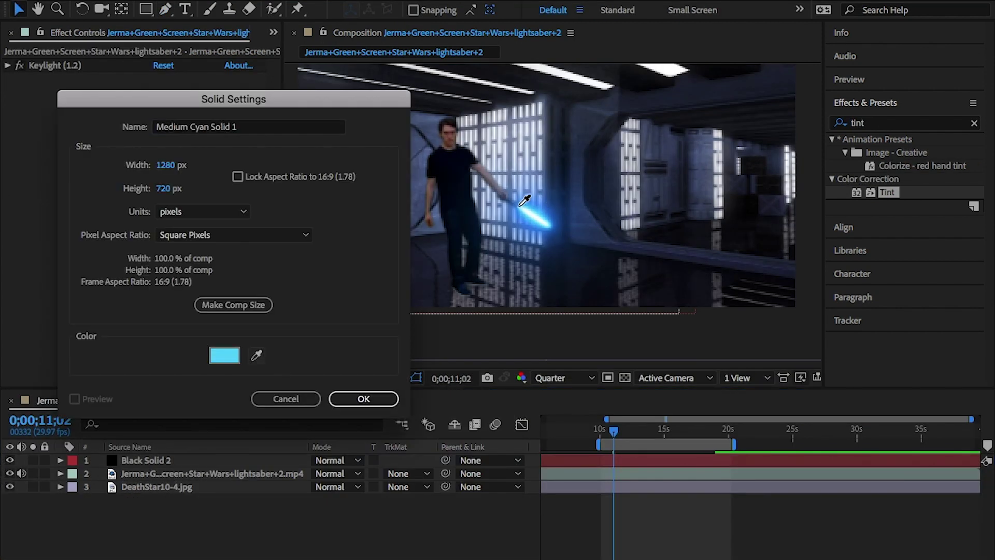
left_click(524, 200)
left_click(364, 399)
Draw a small closed, rounded Pen mask on the cyan solid over the floor beneath the blade.
left_click(165, 9)
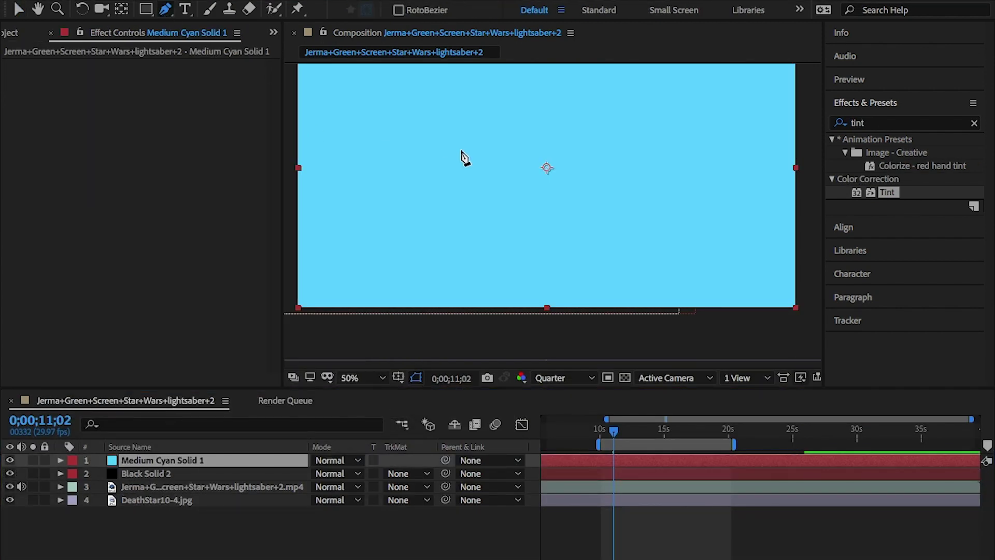
left_click(554, 239)
left_click_drag(538, 268, 557, 282)
left_click(586, 270)
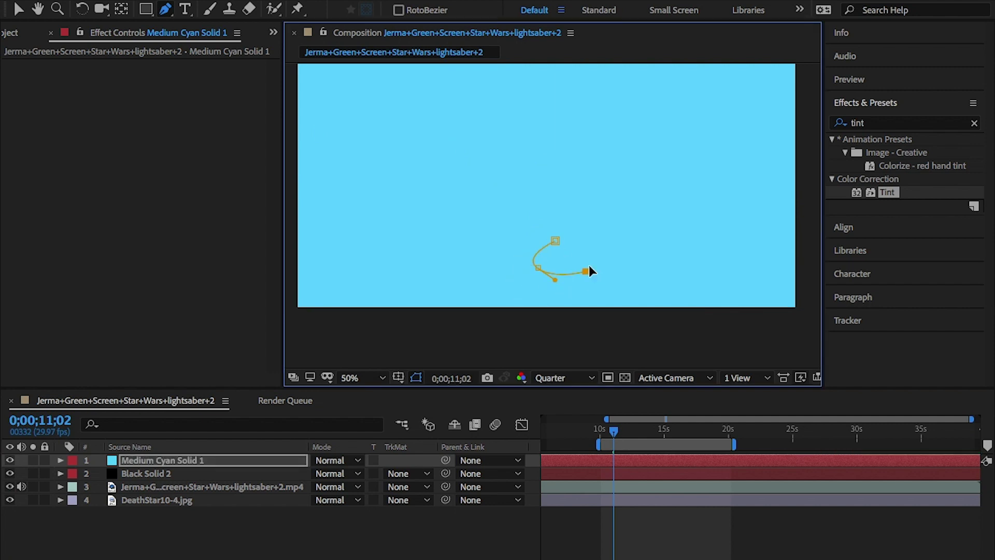
left_click(580, 236)
left_click(555, 242)
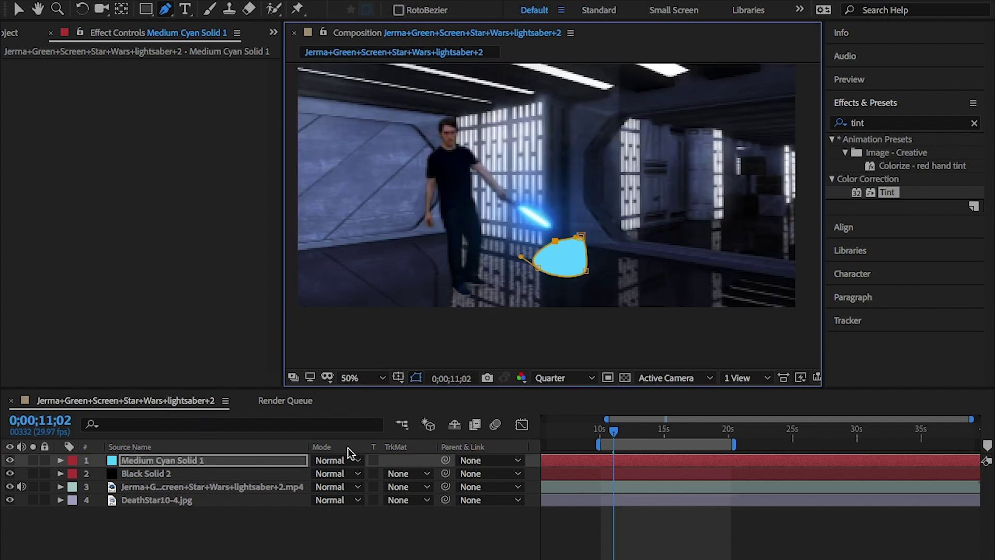
Feather the cyan solid's mask by 107 pixels and move the solid to position (596, 416).
left_click(272, 462)
key("m")
key("m")
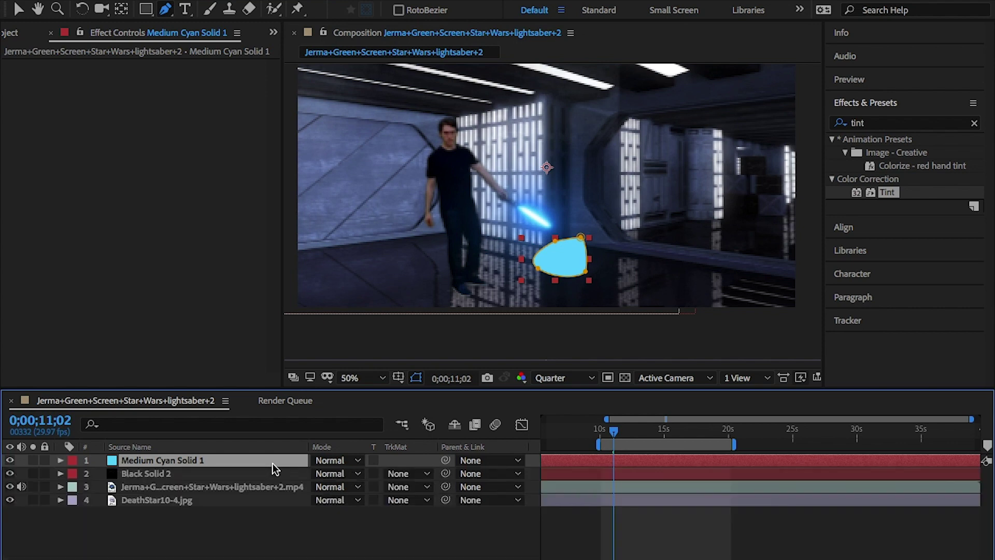
key("m")
key("m")
left_click_drag(343, 501, 447, 502)
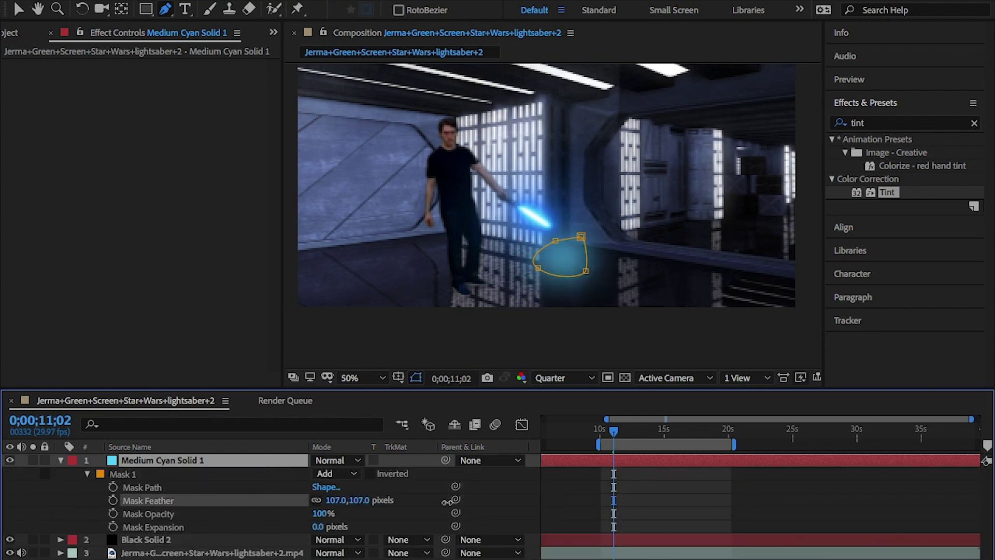
left_click(257, 461)
key("p")
left_click_drag(323, 474, 269, 474)
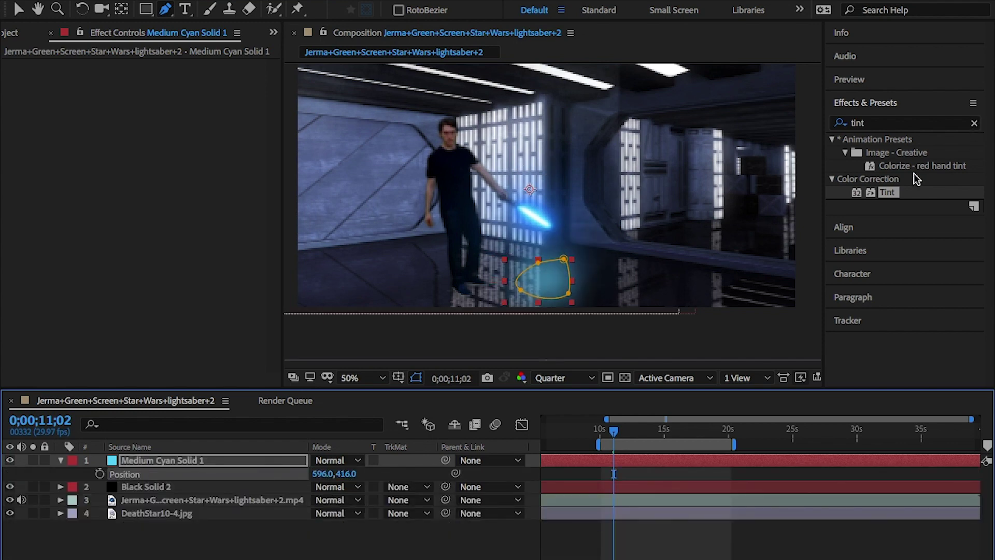
Apply the Tint effect to the cyan solid and sample Map White To from the lightsaber blade.
left_click_drag(888, 191, 720, 456)
key("v")
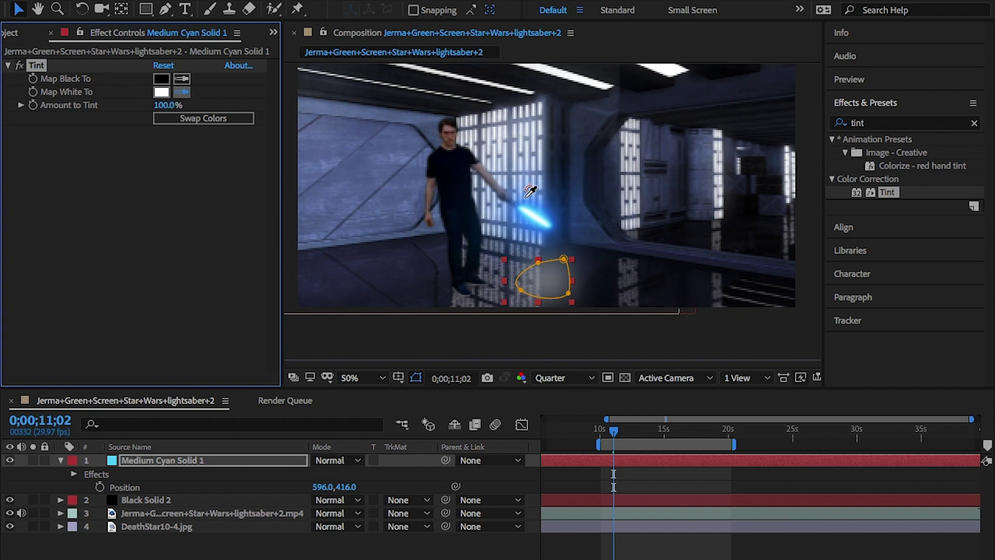
left_click(521, 208)
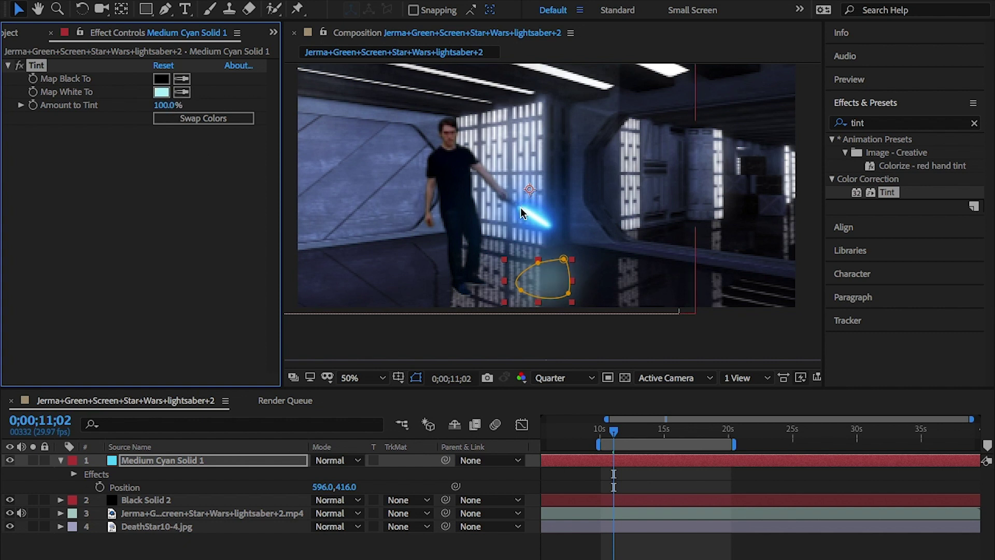
Set the cyan solid's Mask Feather to 101 pixels and hide the mask outline.
left_click(160, 463)
key("m")
key("m")
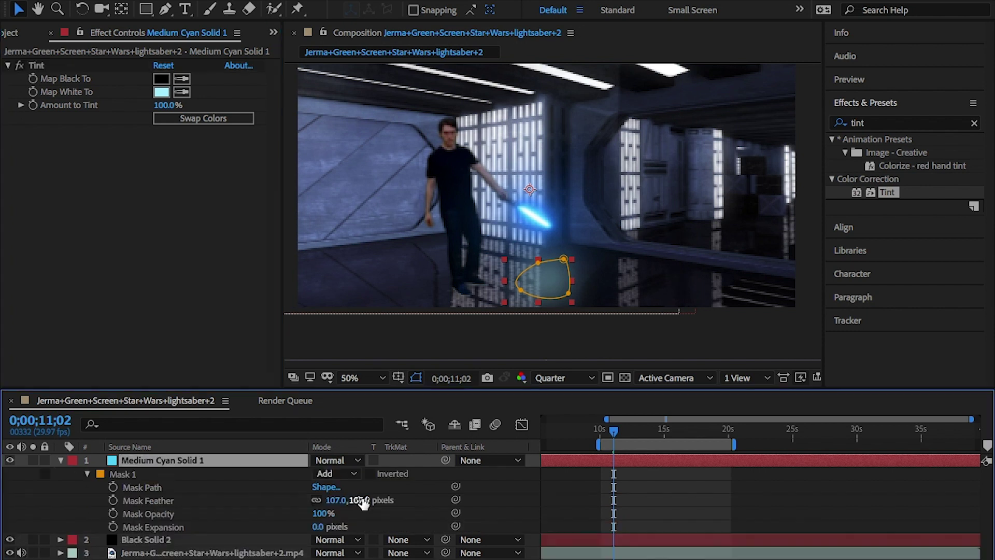
mouse_move(363, 502)
left_mouse_down()
mouse_move(309, 501)
mouse_move(362, 501)
left_mouse_up()
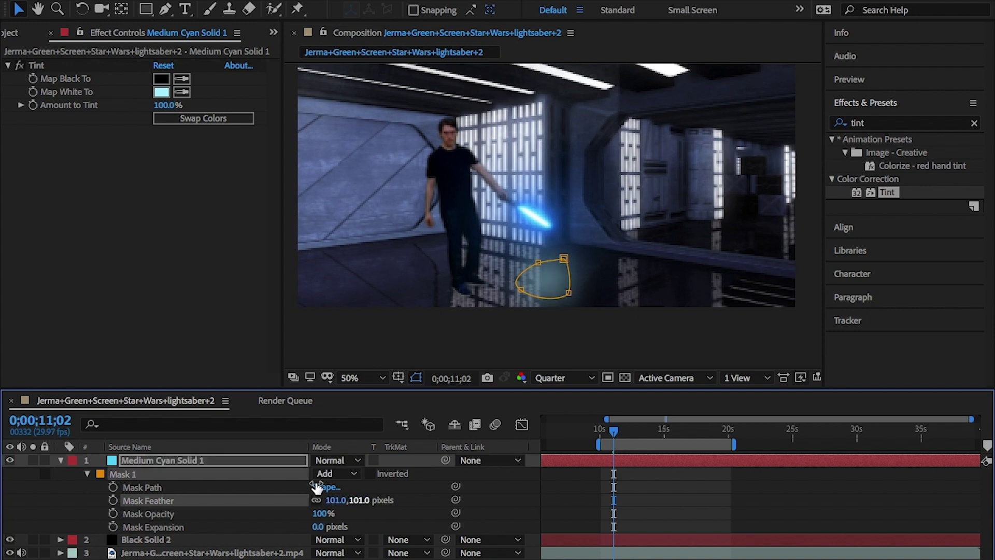
left_click(419, 377)
Adjust the cyan solid's horizontal position on the floor beneath the blade.
left_click(280, 462)
key("p")
left_click_drag(322, 473, 268, 478)
Enable keyframing for Mask Path and Mask Opacity at 0;00;10;03, set the opacity to 88%, and show the mask outline.
key("p")
key("m")
key("m")
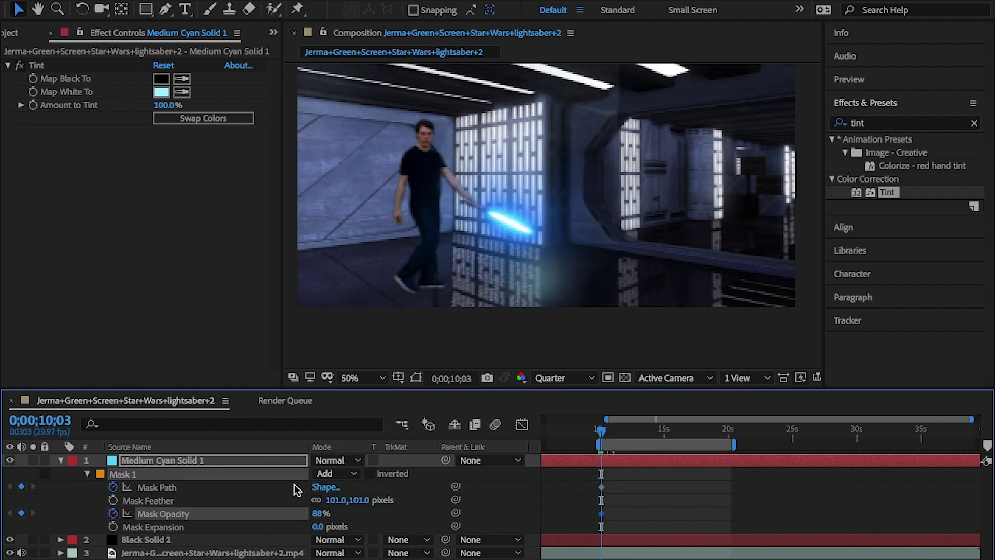
left_click(416, 378)
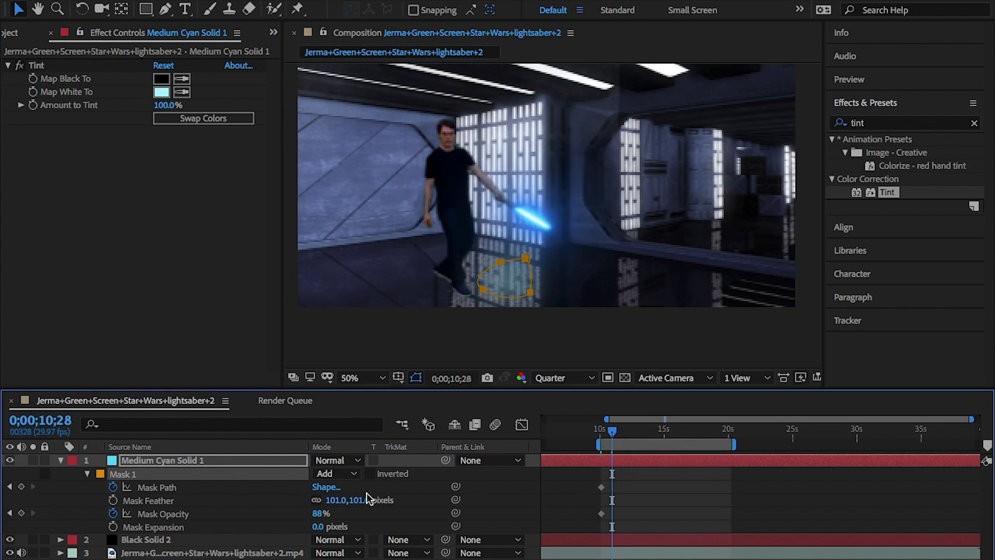
Keyframe the floor glow's mask to follow the blade from 0;00;10;28 to 0;00;14;12, with 100% Mask Opacity at 0;00;12;12.
left_click_drag(640, 430, 630, 432)
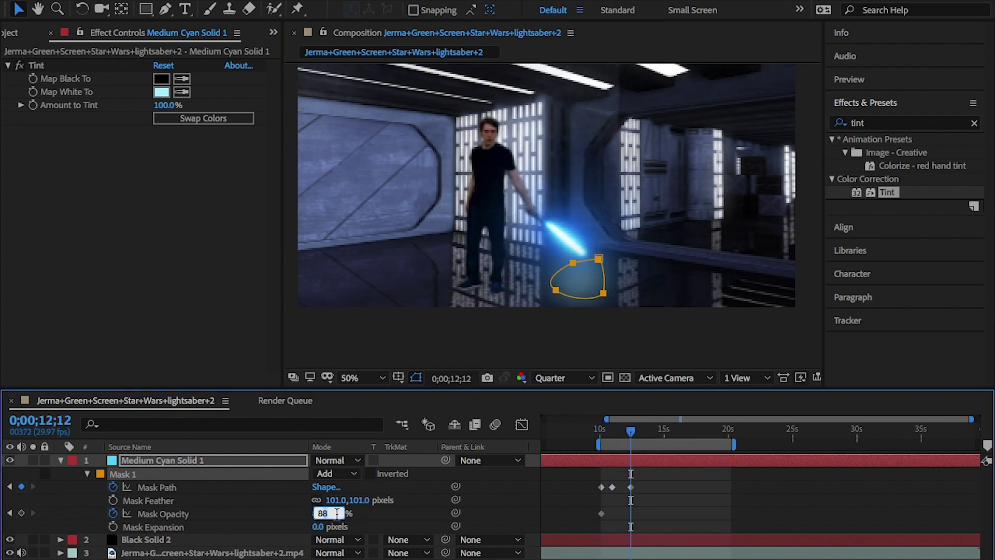
left_click_drag(642, 430, 647, 431)
left_click(593, 292)
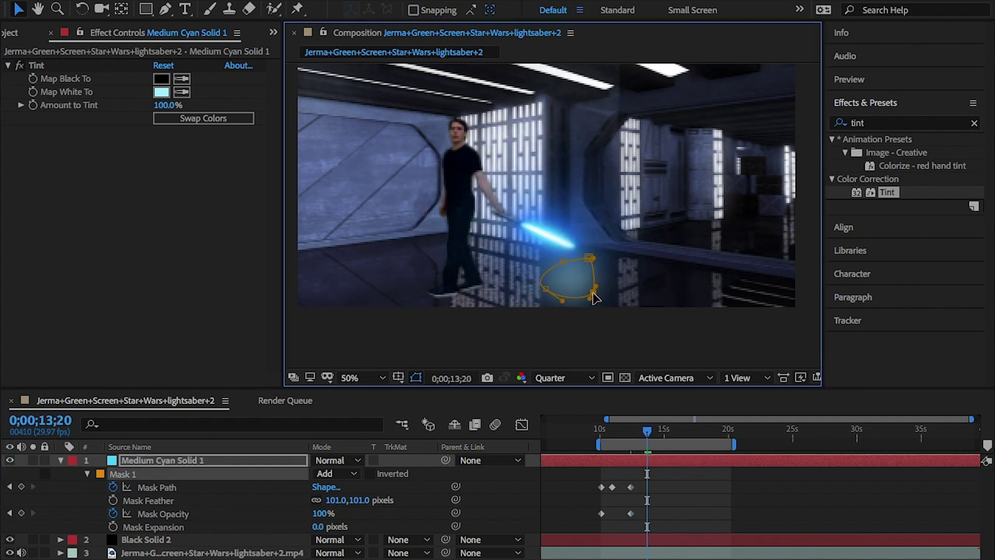
left_click(657, 435)
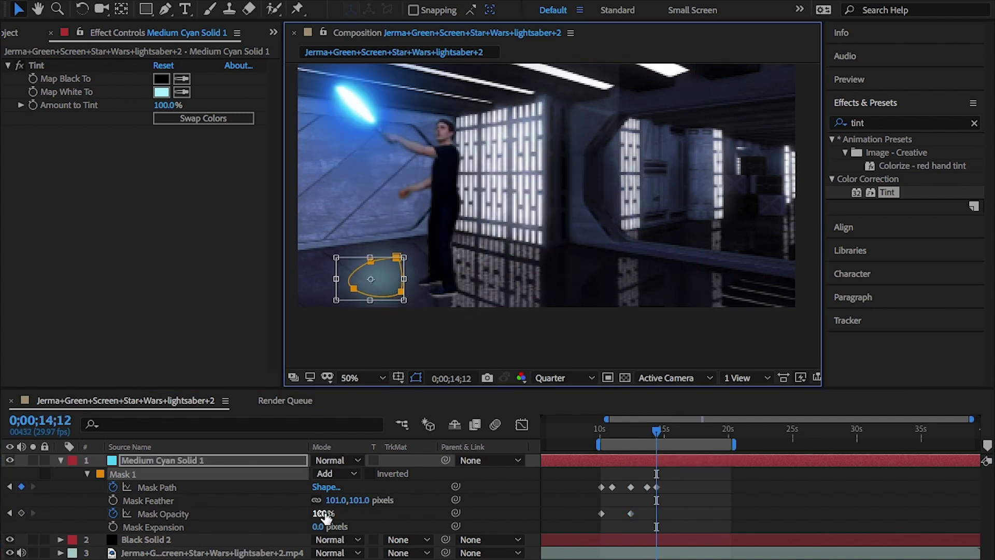
Keyframe Mask Opacity at 100% at 0;00;13;20 and 0% at 0;00;14;12, then scrub ahead to 0;00;20;06.
left_click(10, 487)
left_click(319, 513)
type("100")
key("Return")
left_click(33, 487)
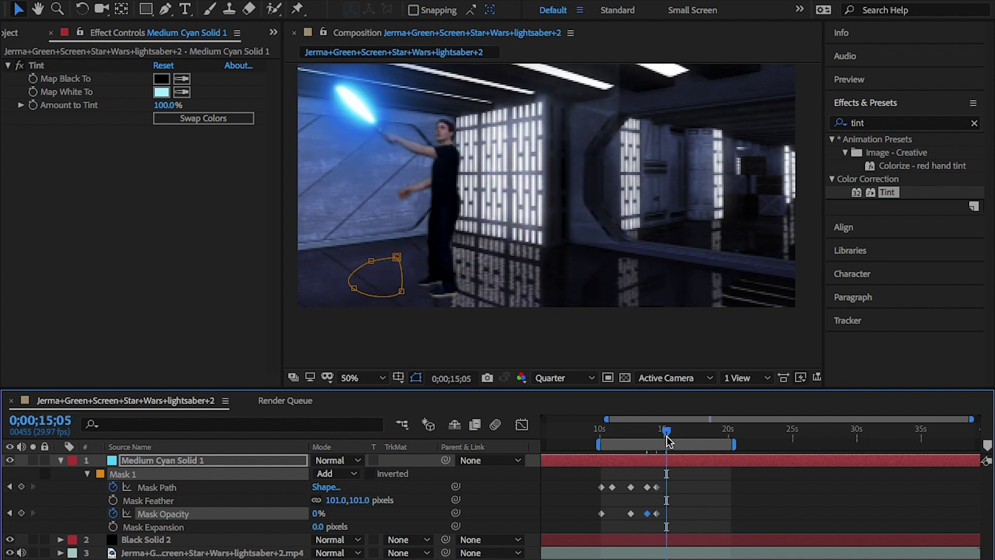
left_click_drag(666, 437, 731, 436)
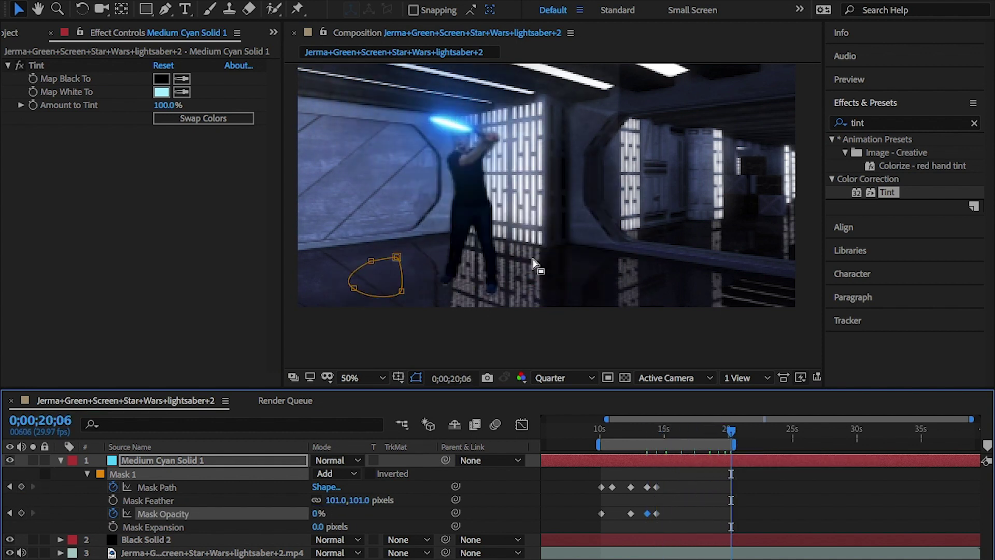